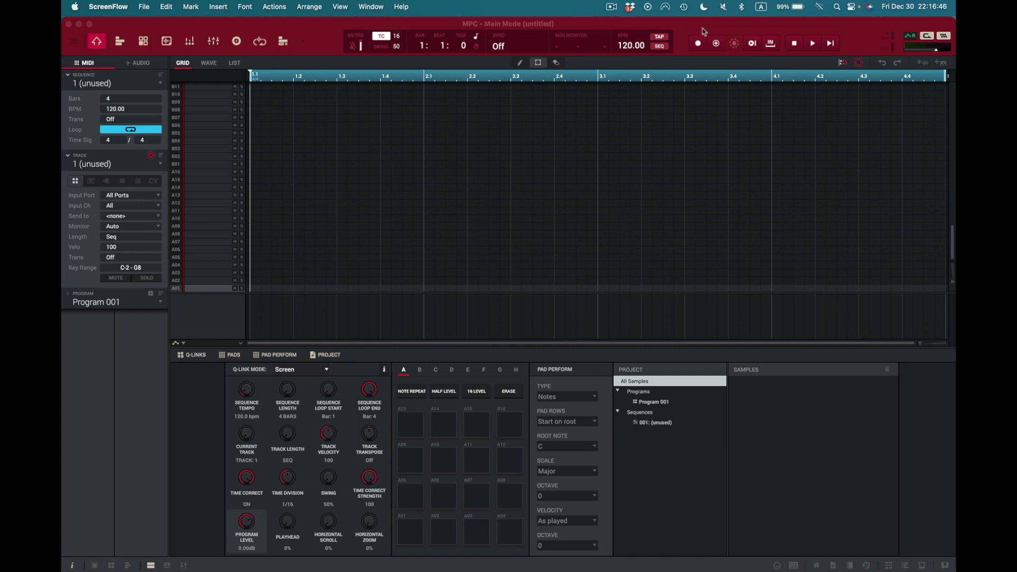
Step: Activate the MPC 2 window and open its MPC application menu
{"action": "left_click", "coordinate": [773, 29]}
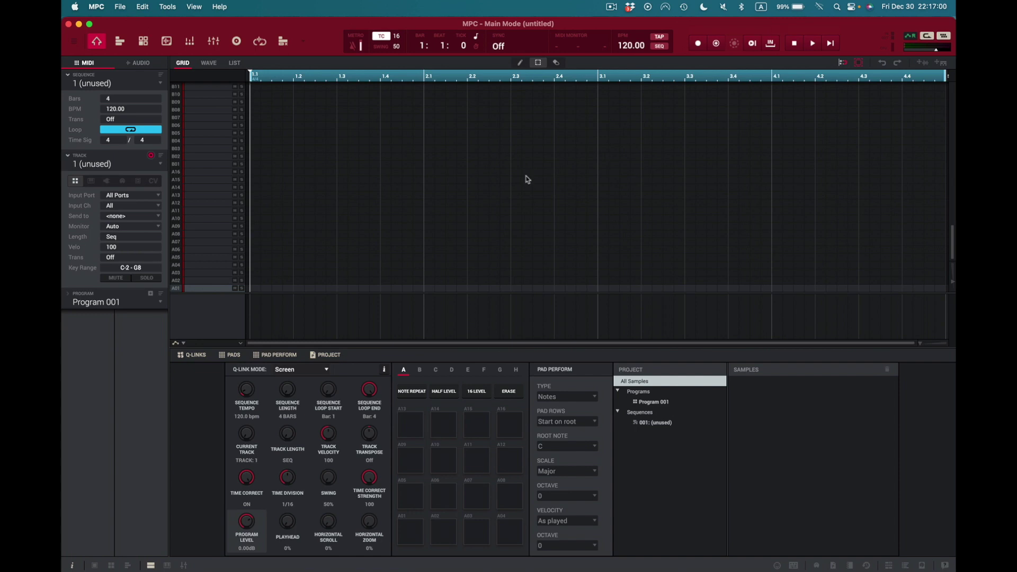
{"action": "left_click", "coordinate": [98, 7]}
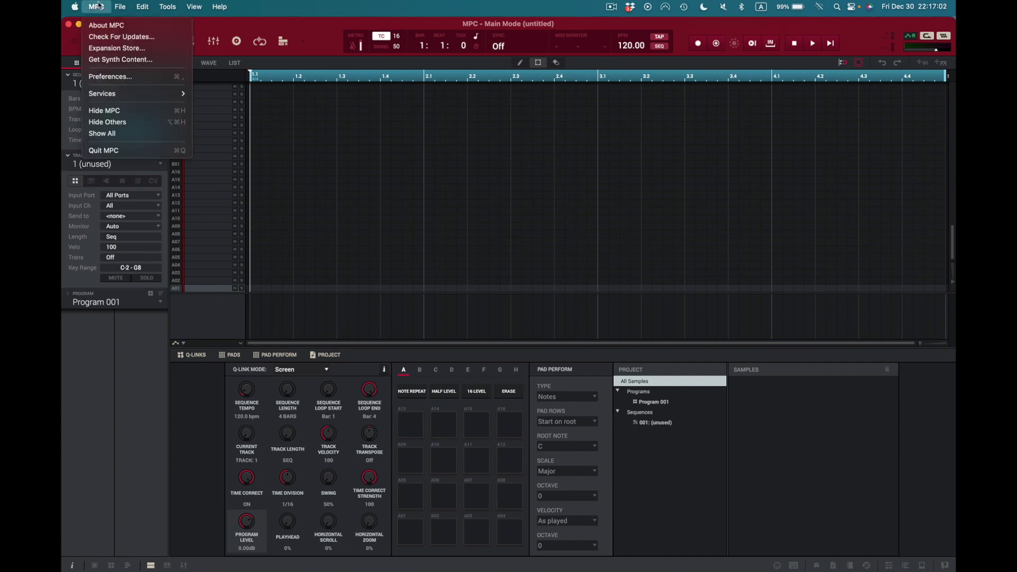
Step: Run Check For Updates and dismiss the already-latest-version notice with OK
{"action": "left_click", "coordinate": [113, 36]}
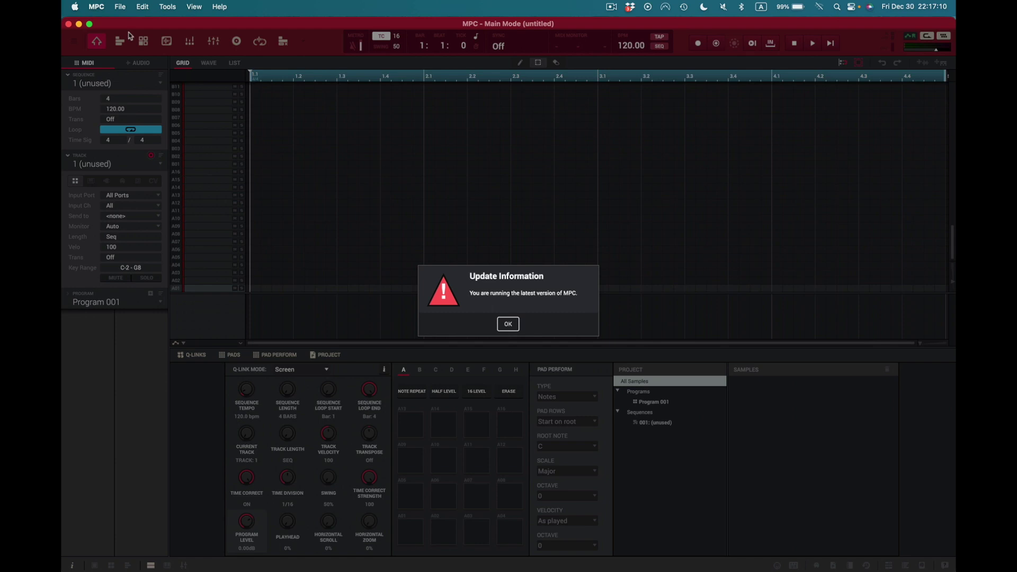
{"action": "left_click", "coordinate": [508, 324]}
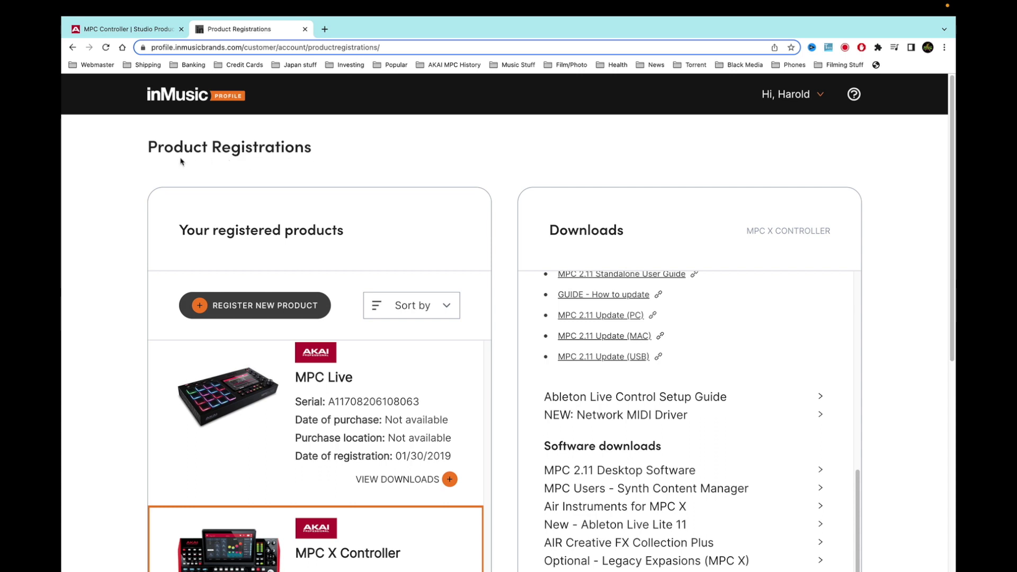
Step: Expand MPC 2.11 Desktop Software downloads and choose the MPC 2 Installer (MAC) link
{"action": "scroll", "coordinate": [470, 279], "scroll_direction": "down", "scroll_amount": 5}
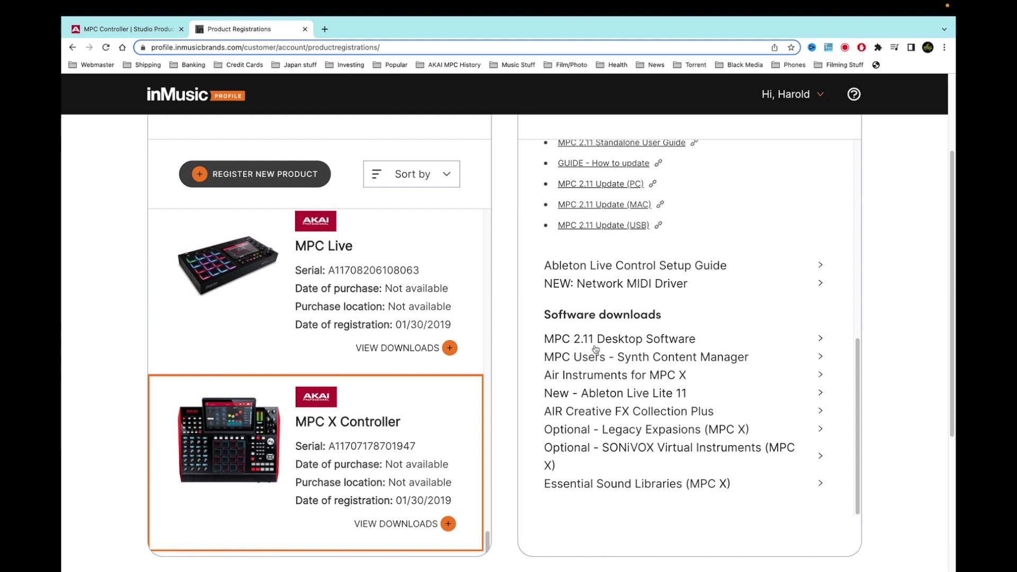
{"action": "left_click", "coordinate": [680, 340]}
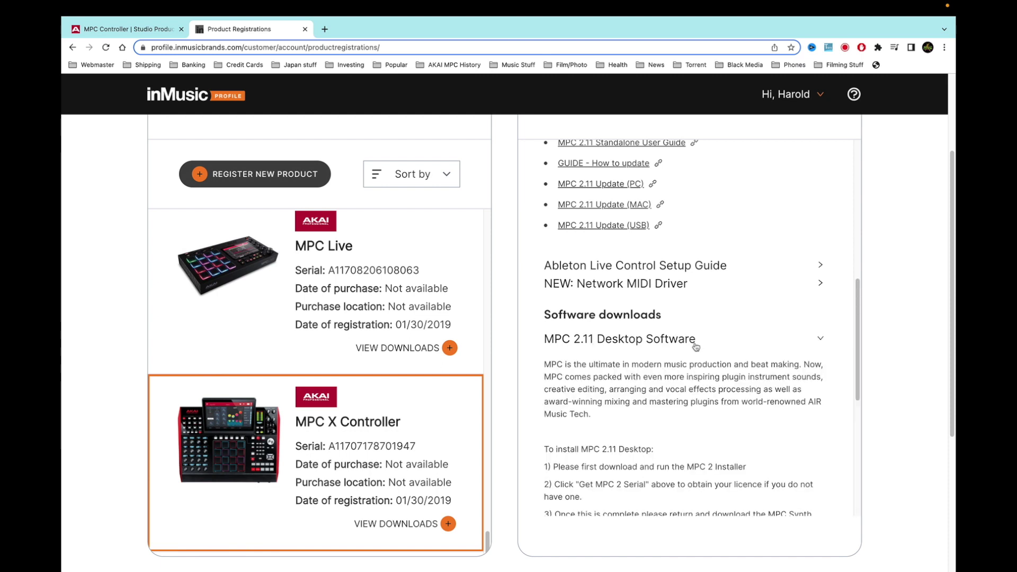
{"action": "scroll", "coordinate": [732, 400], "scroll_direction": "down", "scroll_amount": 2}
{"action": "scroll", "coordinate": [727, 395], "scroll_direction": "down", "scroll_amount": 5}
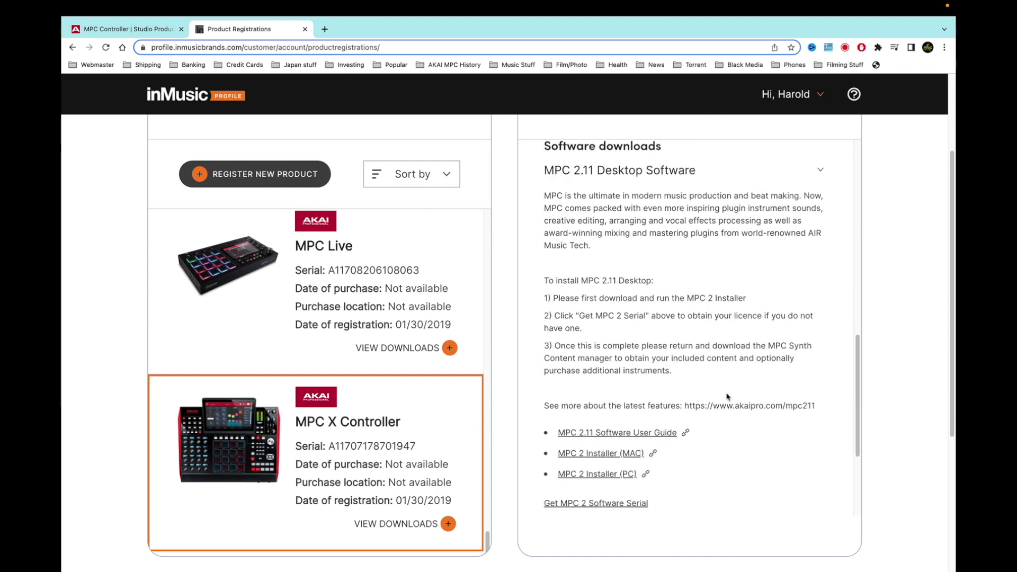
{"action": "scroll", "coordinate": [736, 421], "scroll_direction": "down", "scroll_amount": 1}
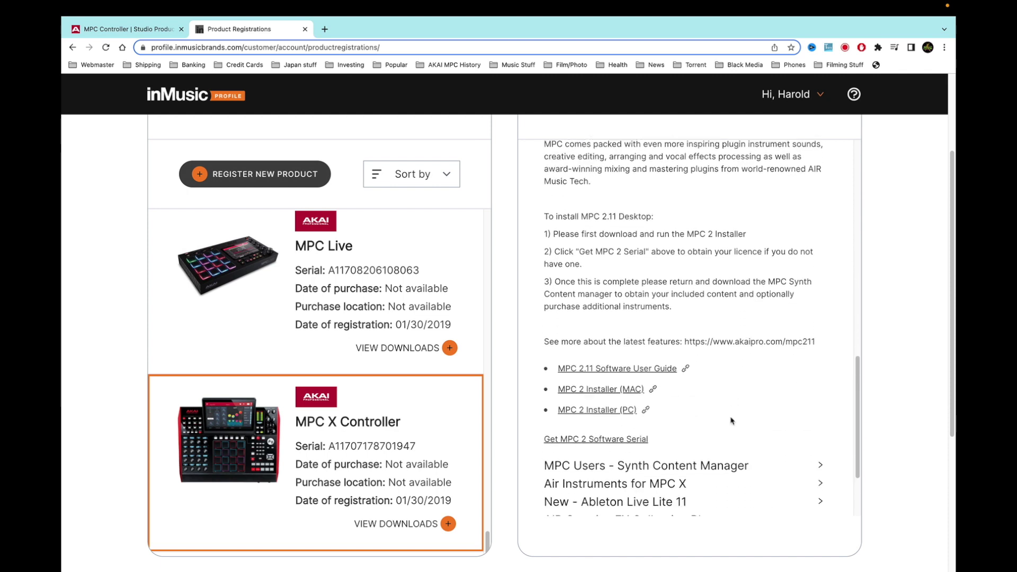
{"action": "left_click", "coordinate": [616, 393]}
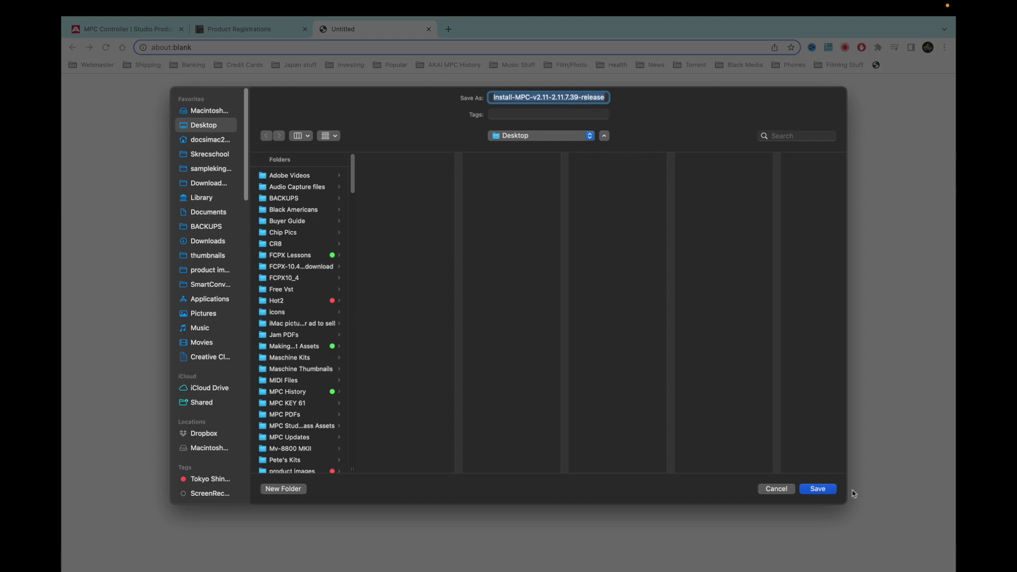
Step: Save Install-MPC-v2.11-2.11.7.39-release to the Desktop to start the download
{"action": "left_click", "coordinate": [819, 489]}
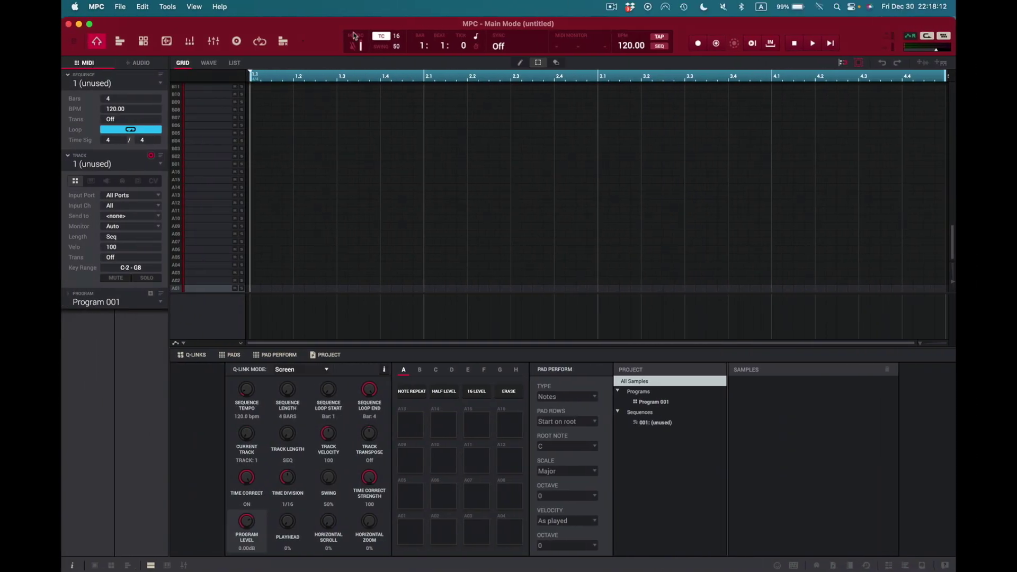
Step: Hide MPC, launch the Install-MPC package, and agree to the software license
{"action": "key", "text": "cmd+q"}
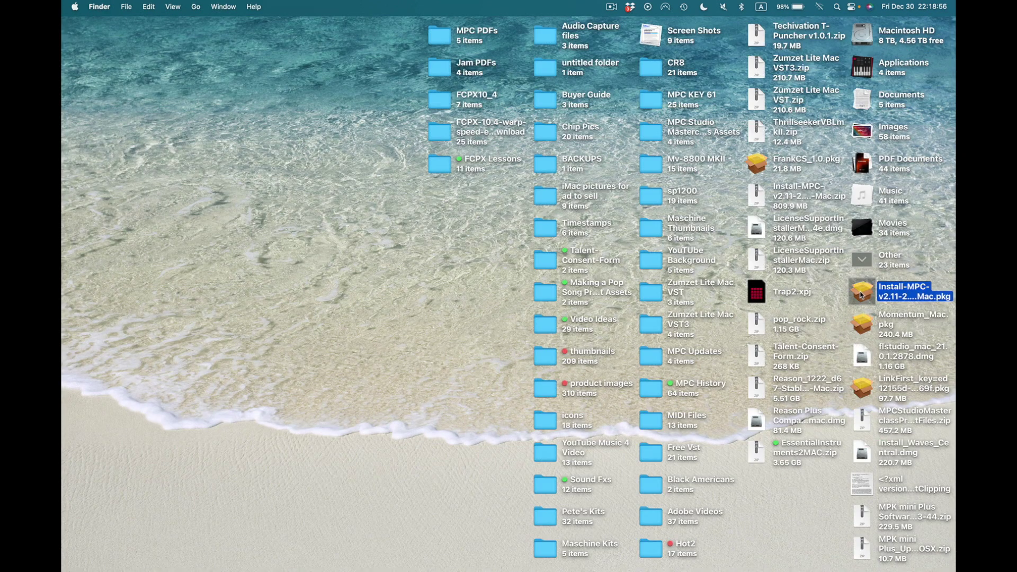
{"action": "double_click", "coordinate": [861, 295]}
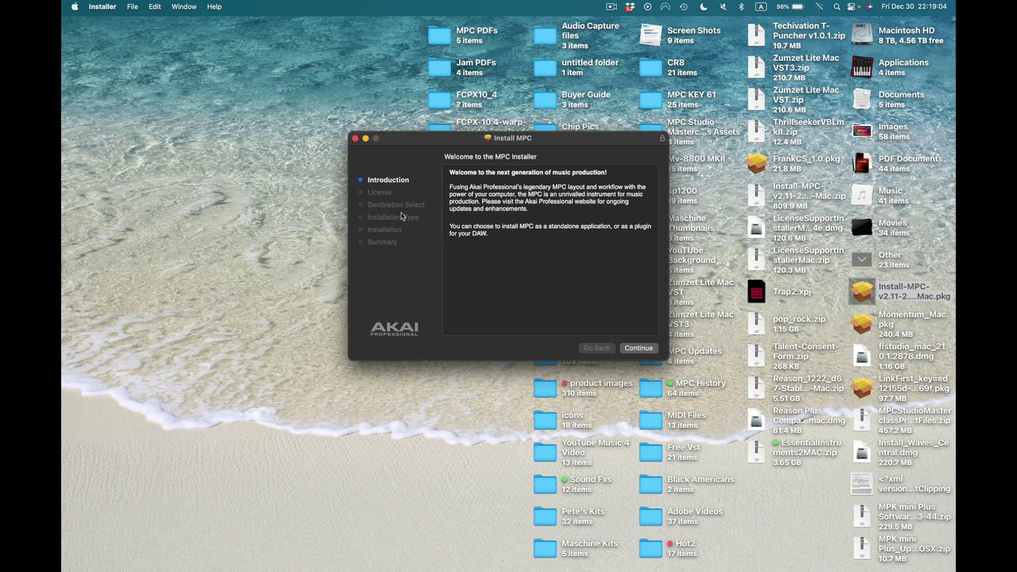
{"action": "left_click_drag", "start_coordinate": [408, 138], "coordinate": [320, 77]}
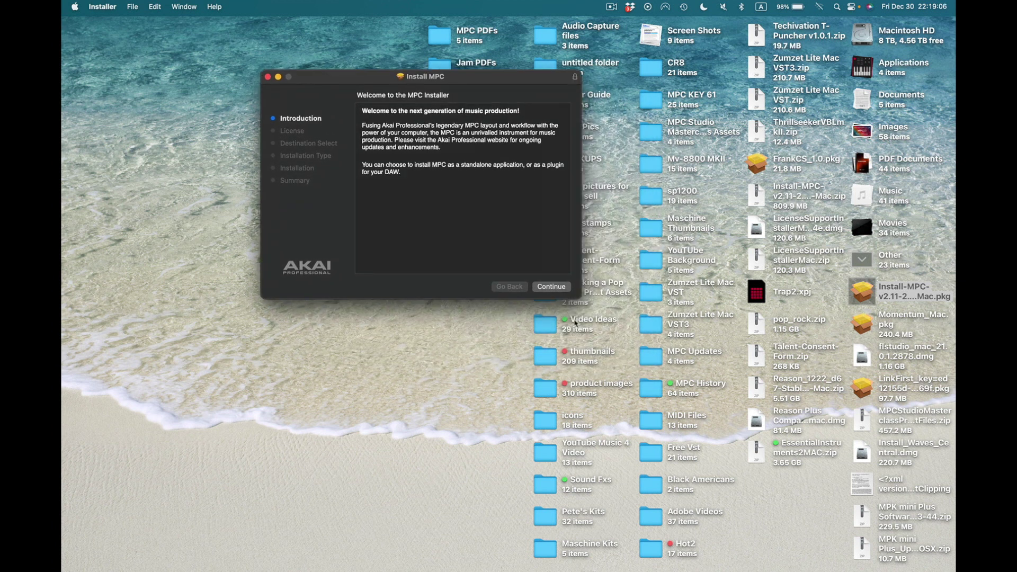
{"action": "left_click", "coordinate": [552, 287]}
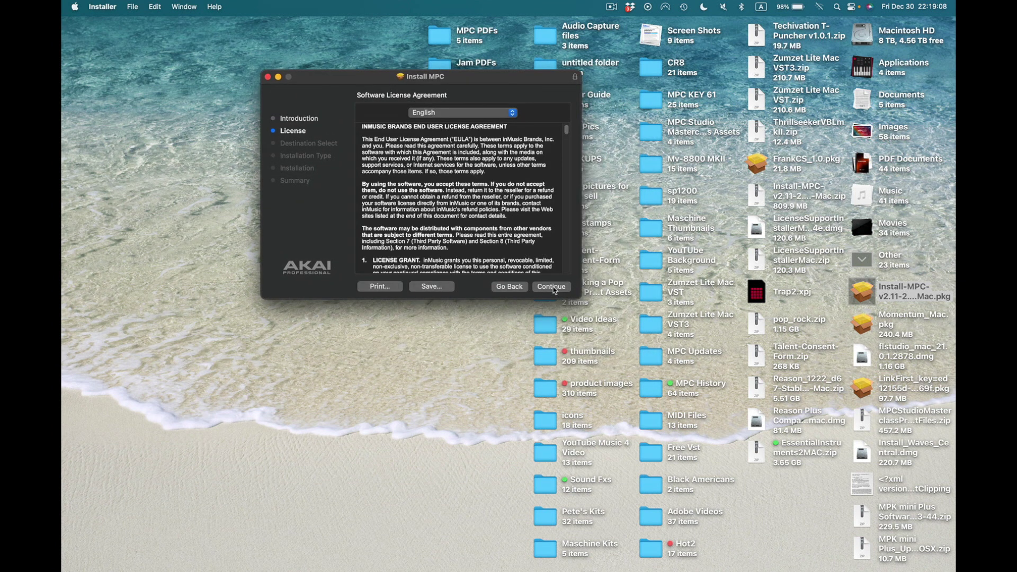
{"action": "left_click", "coordinate": [552, 286]}
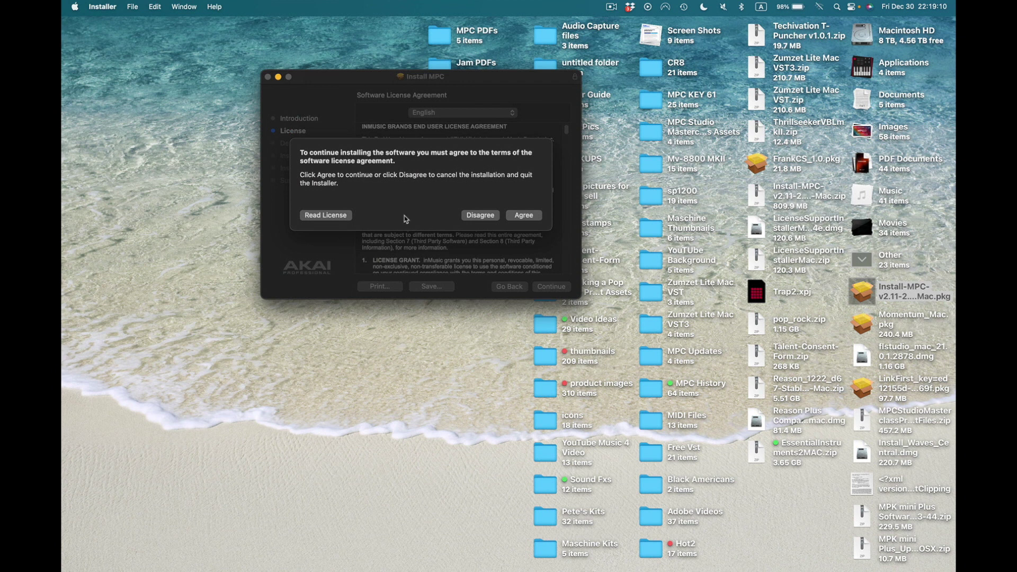
{"action": "left_click", "coordinate": [520, 219]}
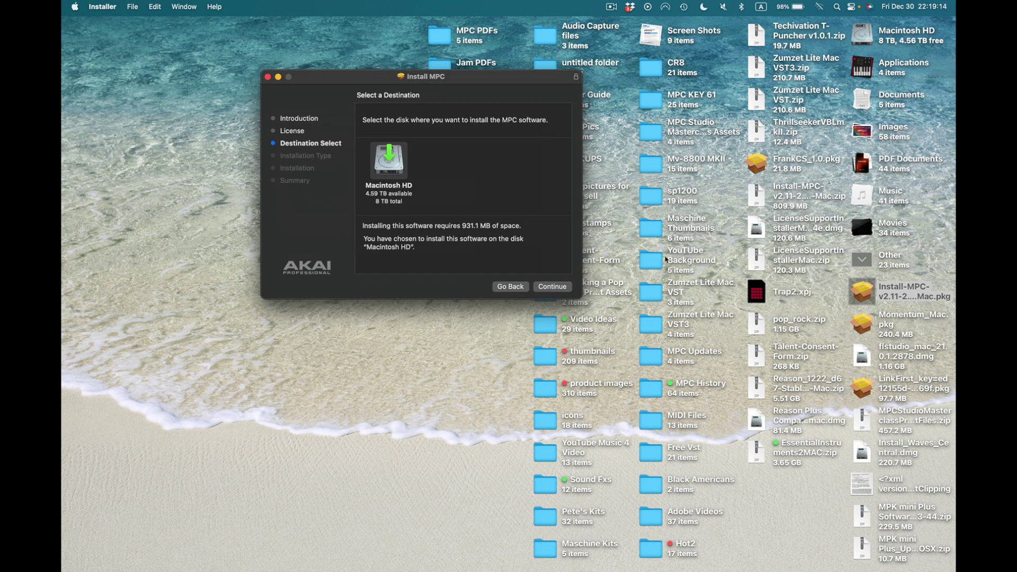
Step: Keep Macintosh HD, leave MPC Expansion Builder skipped, and start the installation
{"action": "left_click", "coordinate": [555, 293]}
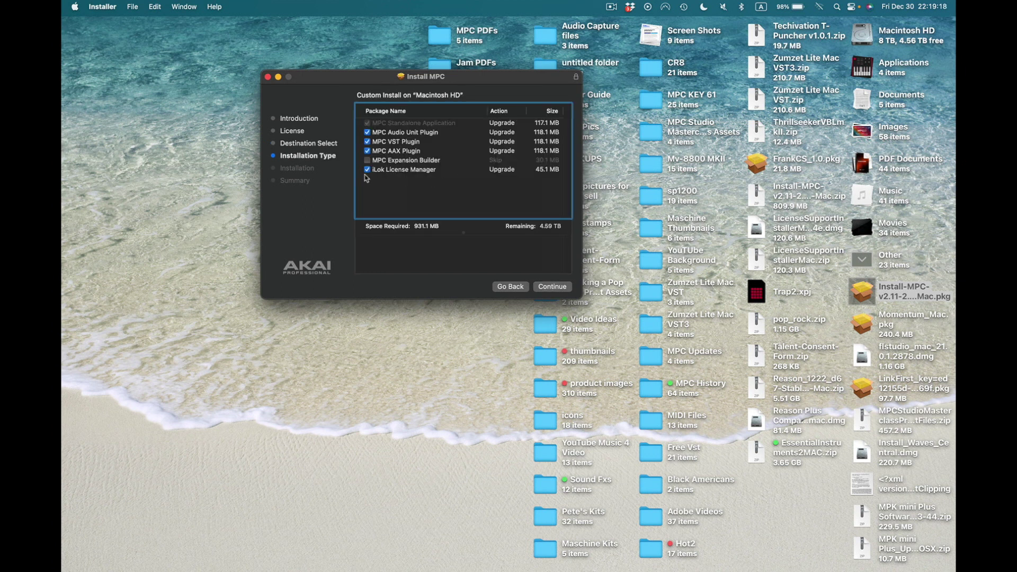
{"action": "left_click", "coordinate": [365, 164]}
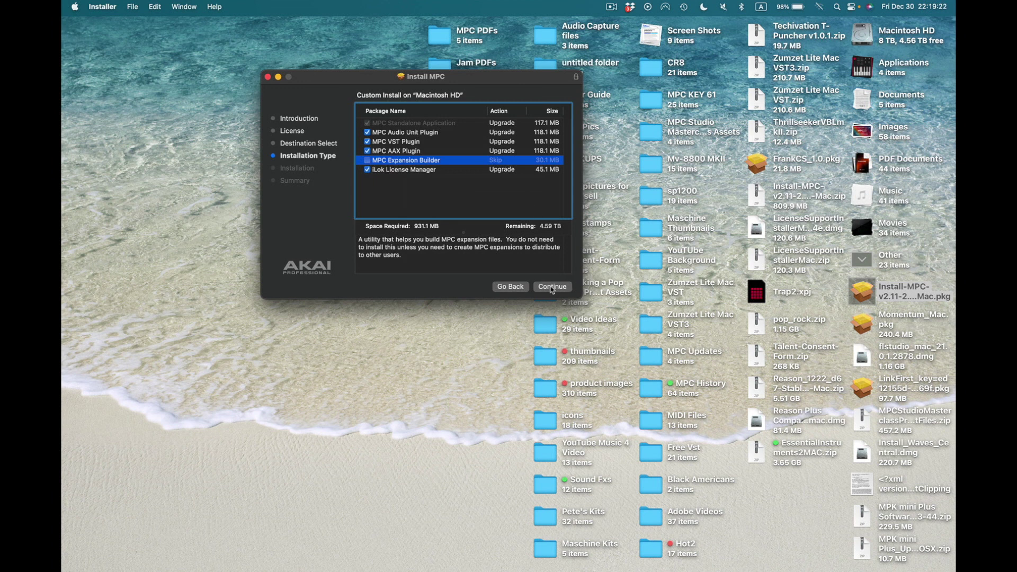
{"action": "left_click", "coordinate": [552, 287]}
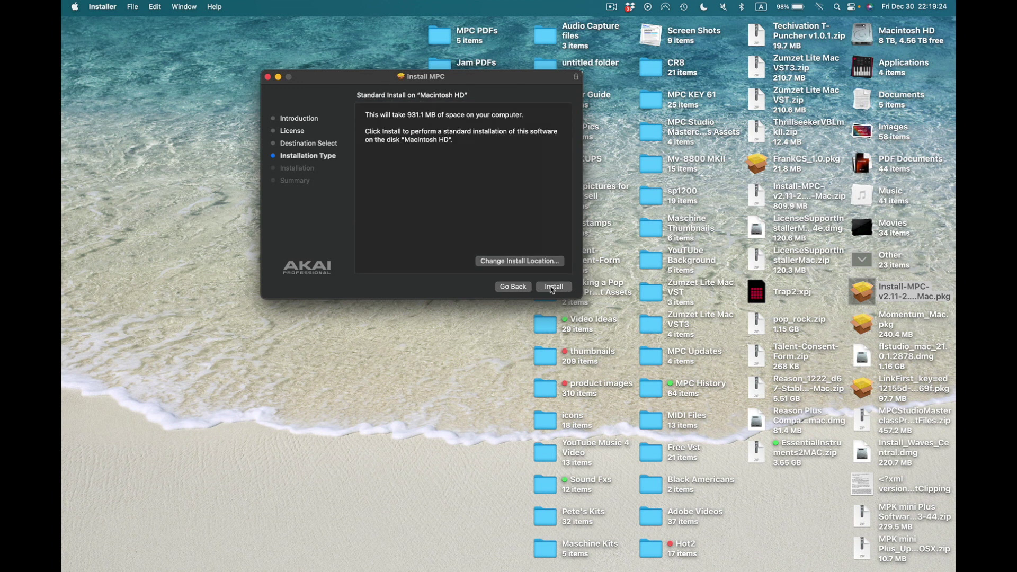
{"action": "left_click", "coordinate": [552, 288]}
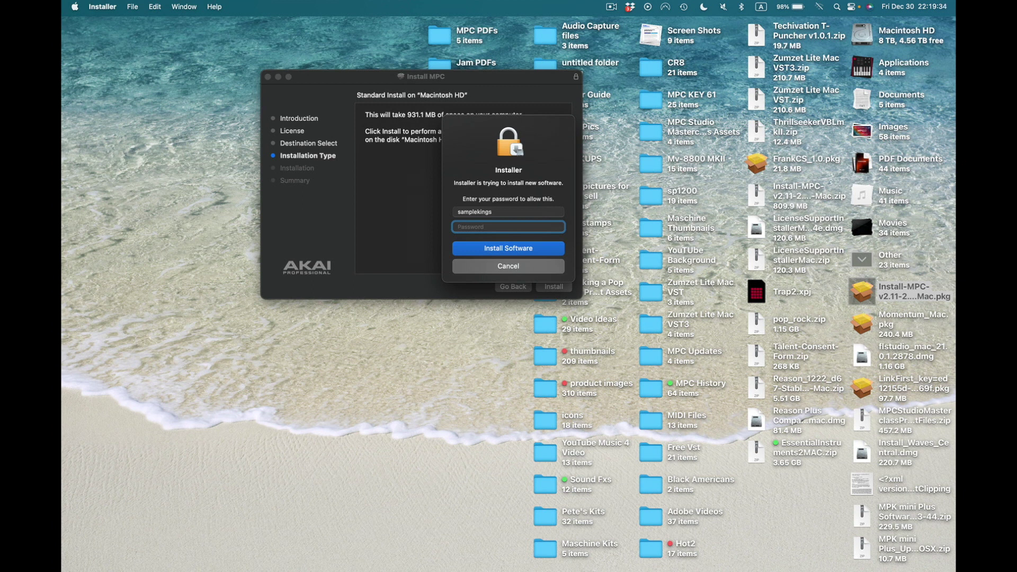
Step: Authorize with the admin password, allow Desktop access, and close the finished installer
{"action": "type", "text": "••••••••"}
{"action": "left_click", "coordinate": [515, 254]}
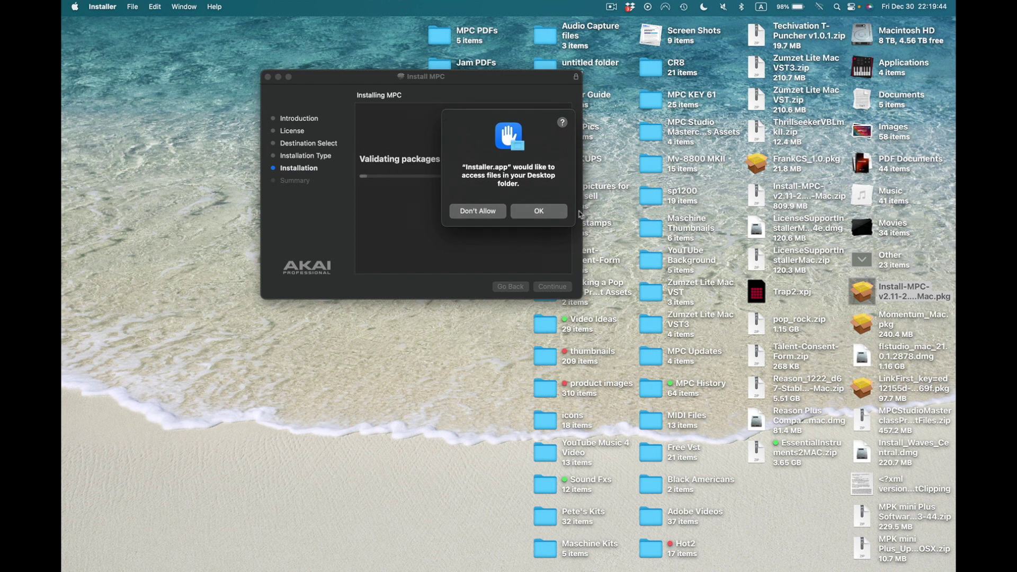
{"action": "left_click", "coordinate": [540, 214]}
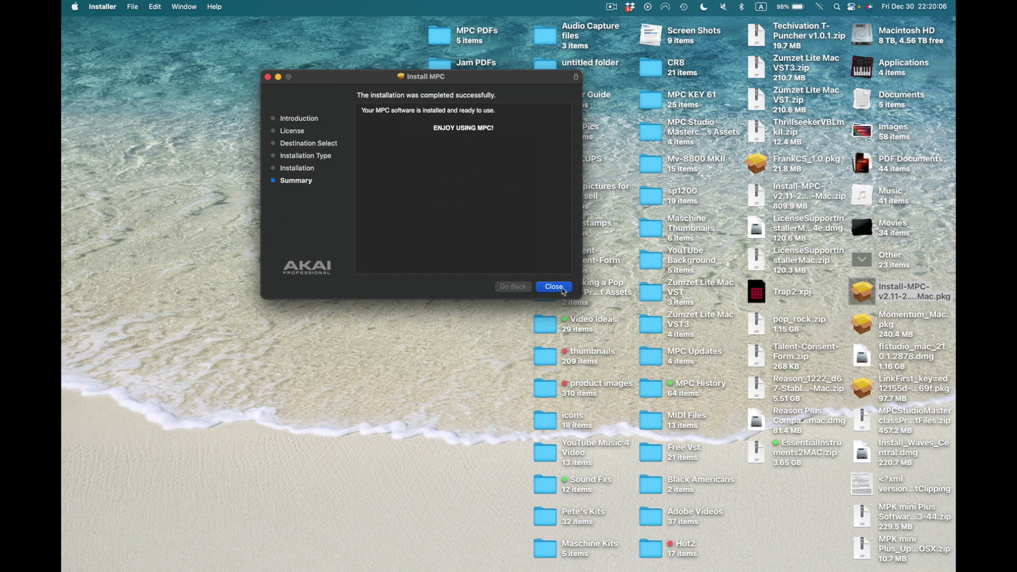
{"action": "left_click", "coordinate": [564, 290]}
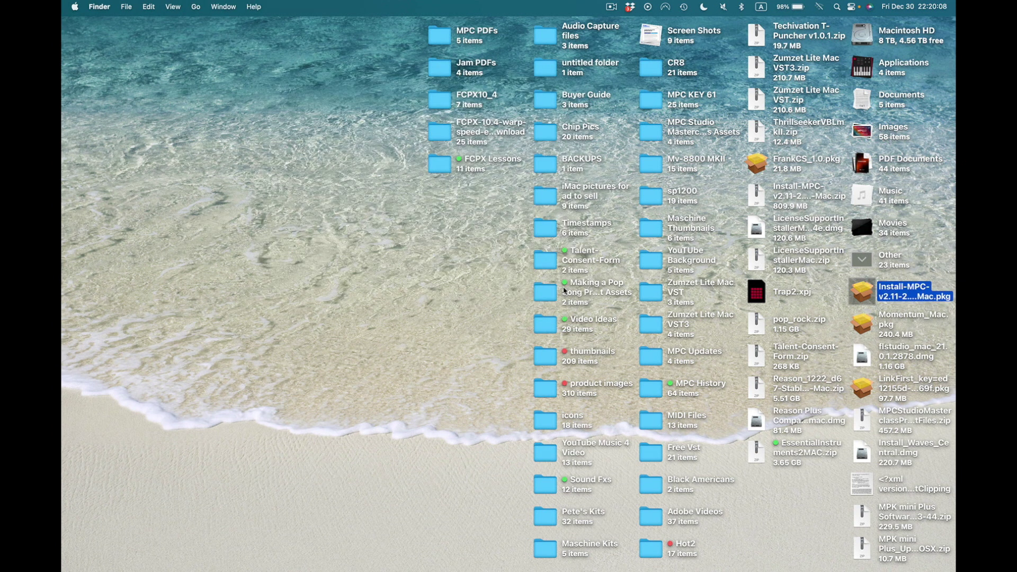
Step: Switch back to MPC and rerun Check For Updates, dismissing the latest-version notice
{"action": "key", "text": "super+Tab"}
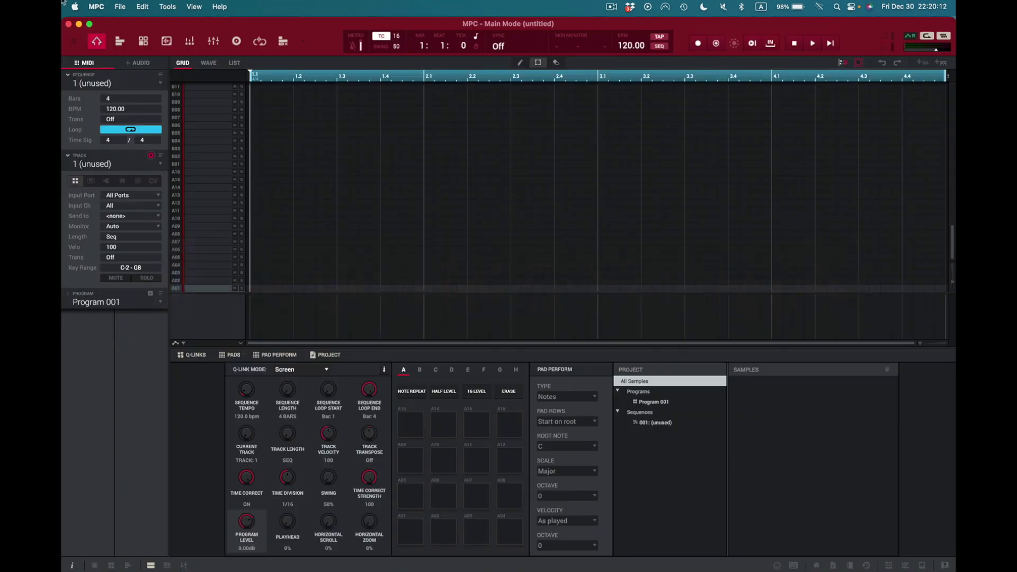
{"action": "left_click", "coordinate": [96, 6]}
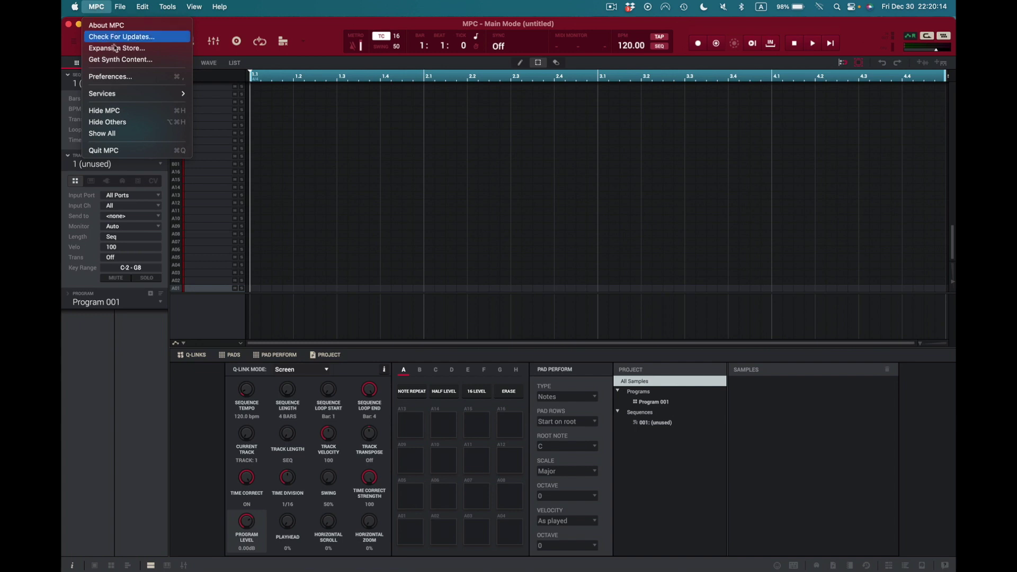
{"action": "left_click", "coordinate": [143, 38]}
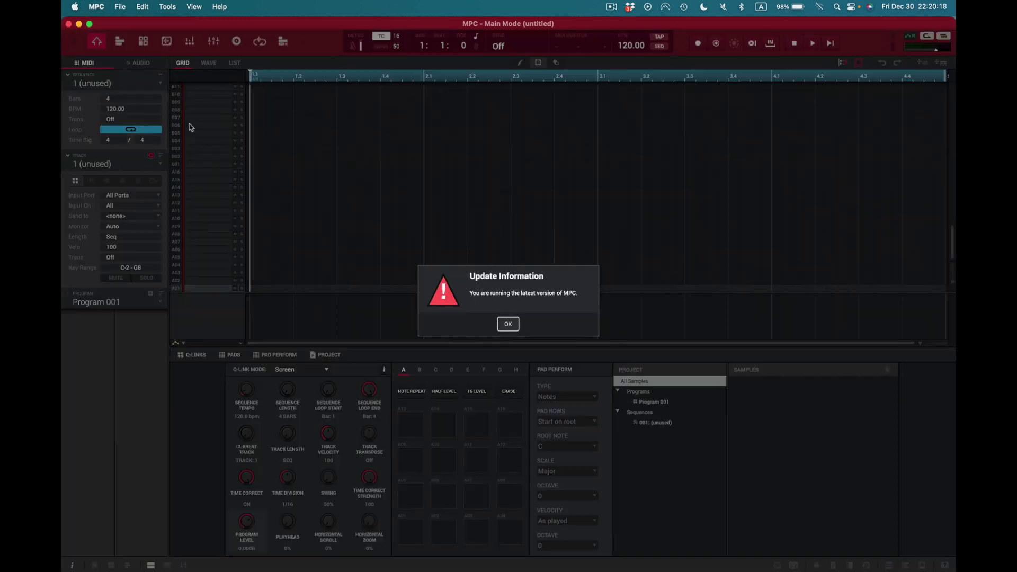
{"action": "key", "text": "Return"}
Step: View About MPC showing version 2.11.6, then close the menu and About screen
{"action": "left_click", "coordinate": [97, 7]}
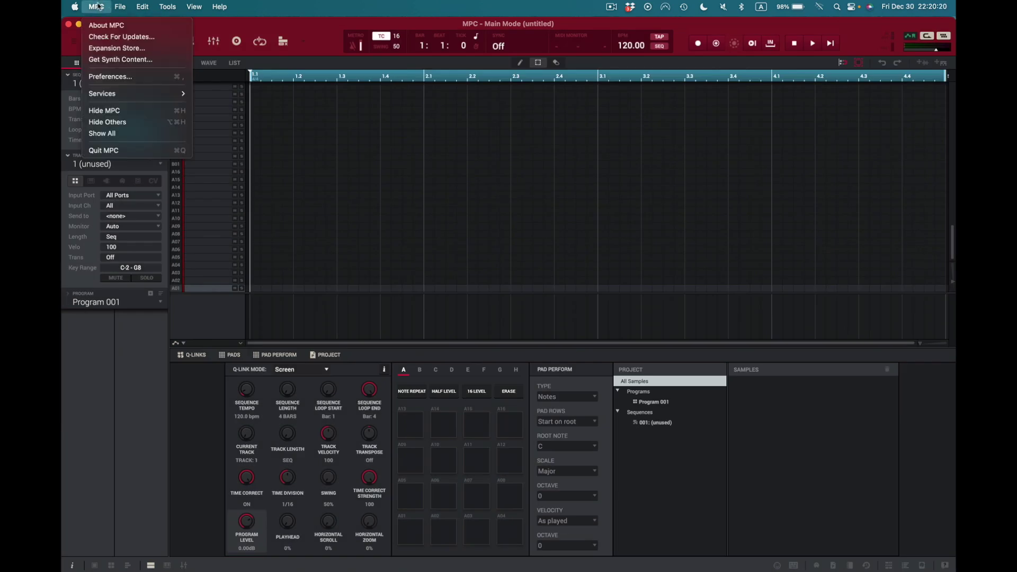
{"action": "left_click", "coordinate": [106, 25]}
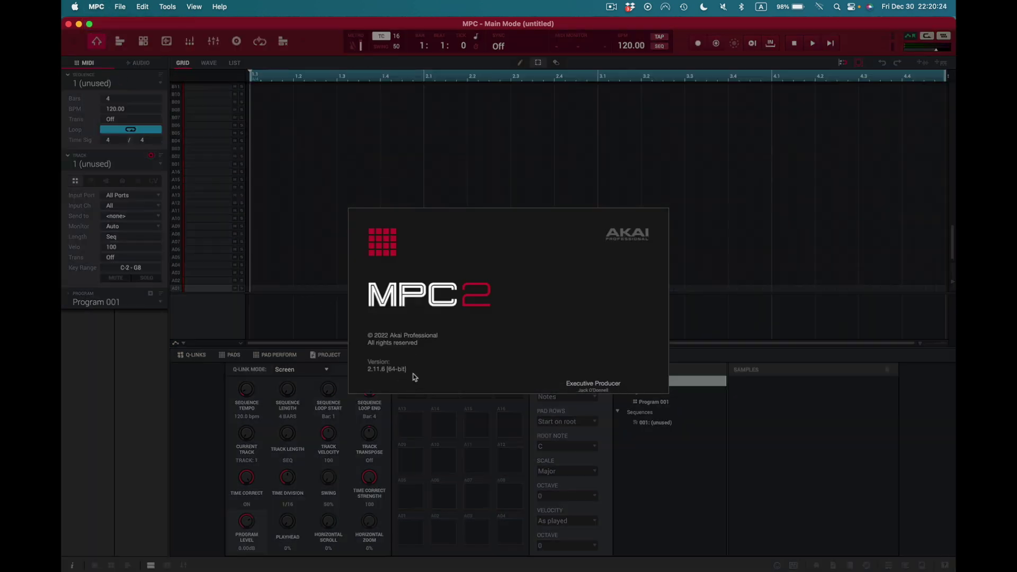
{"action": "left_click", "coordinate": [96, 6]}
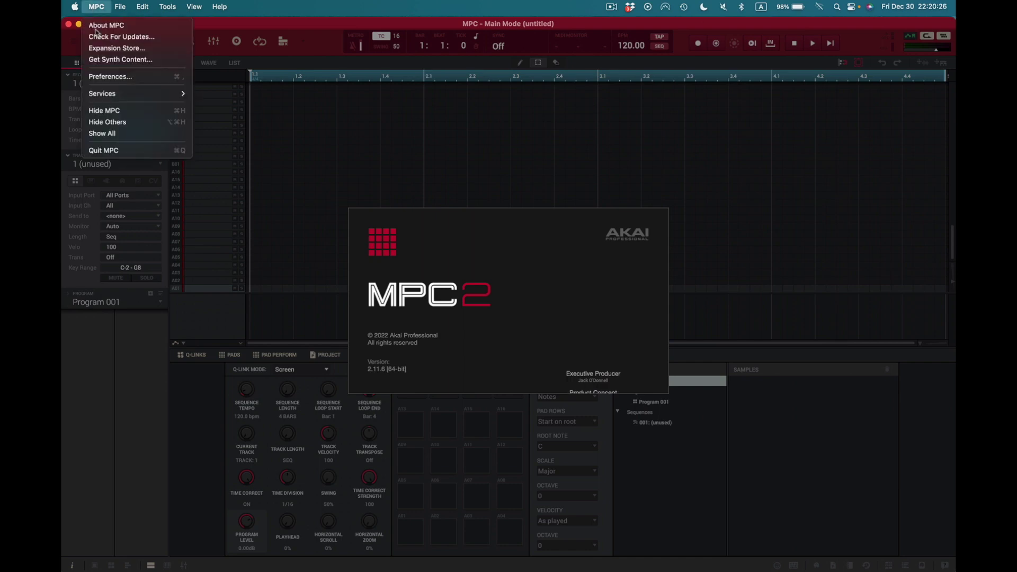
{"action": "left_click", "coordinate": [117, 152]}
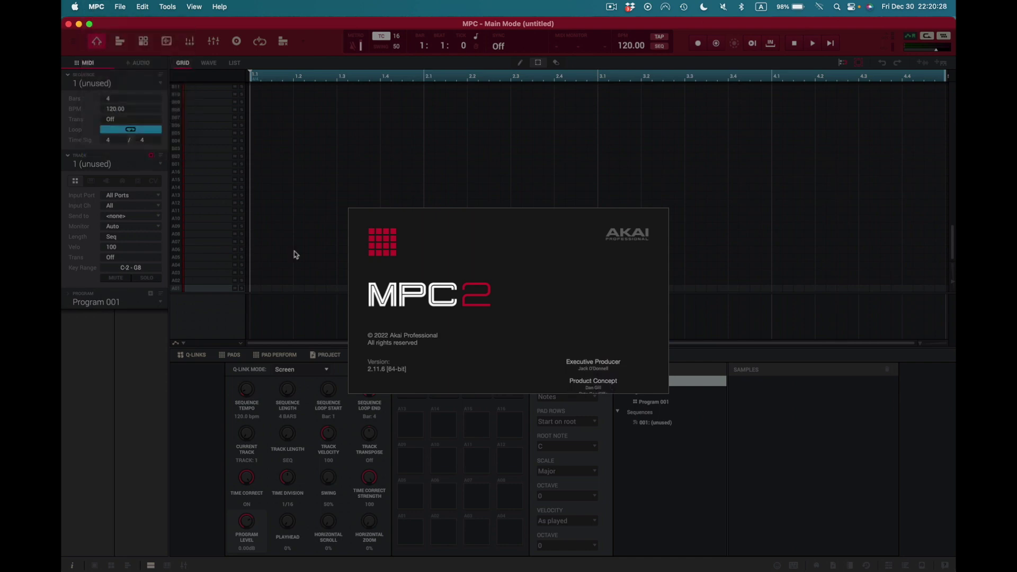
{"action": "left_click", "coordinate": [483, 258]}
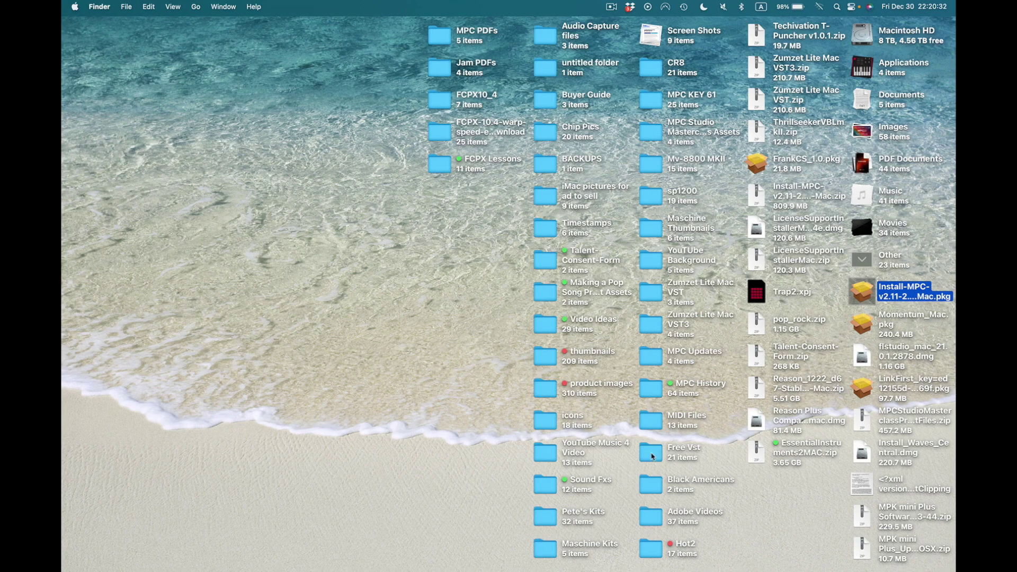
Step: Collapse the desktop's Other stack and launch the updated MPC from the Dock
{"action": "left_click", "coordinate": [864, 264]}
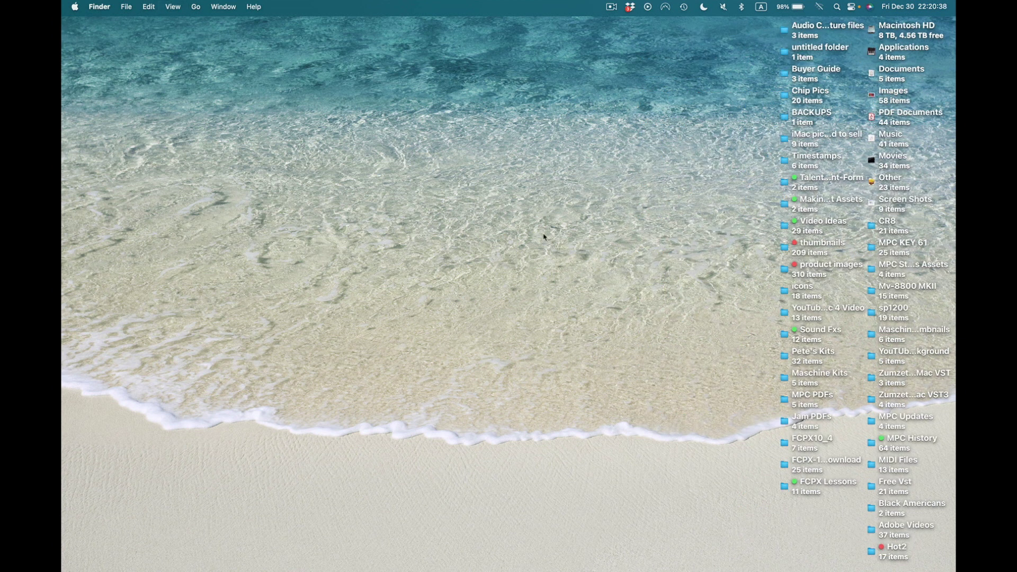
{"action": "mouse_move", "coordinate": [591, 568]}
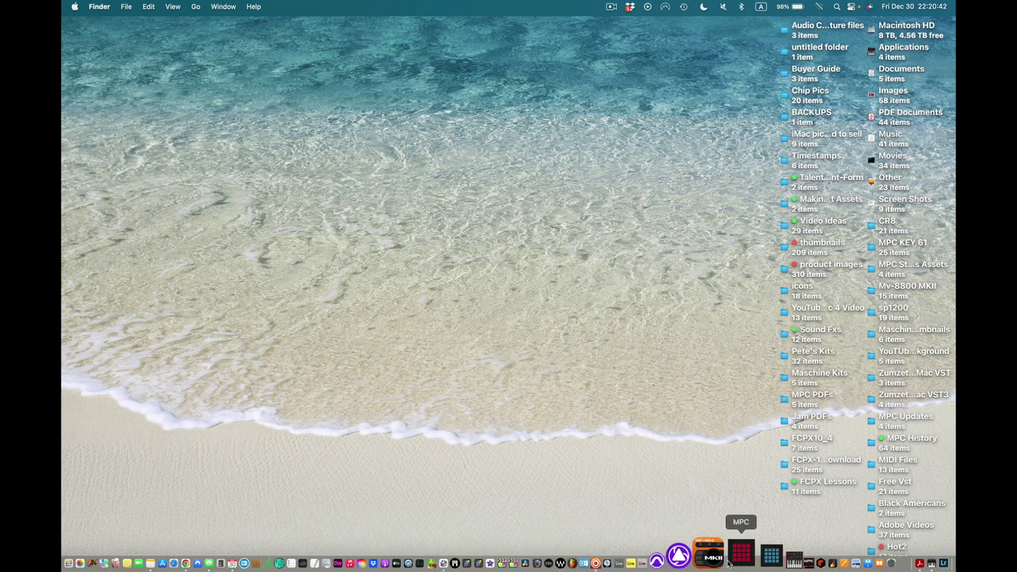
{"action": "left_click", "coordinate": [735, 563]}
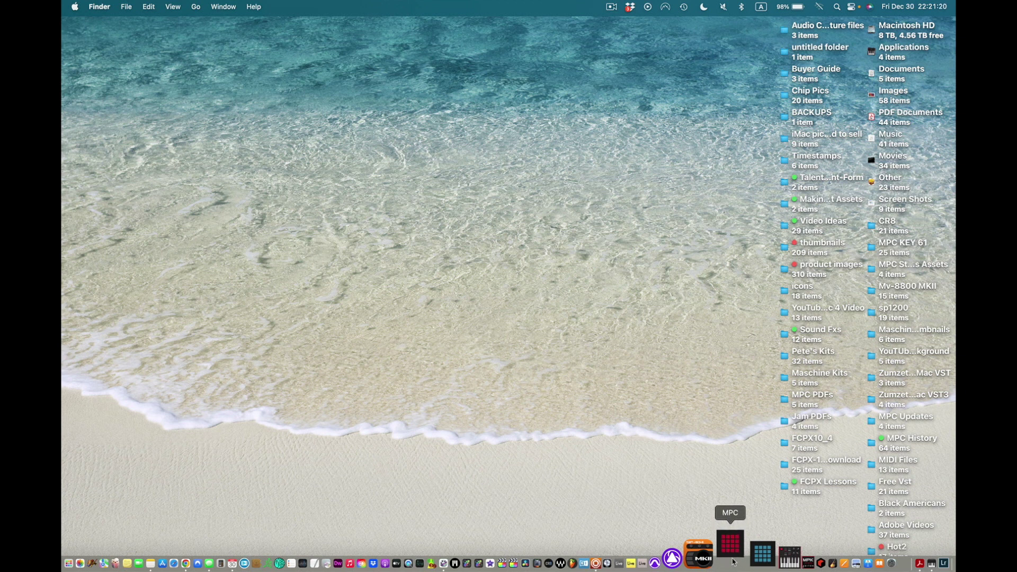
Step: Bring MPC forward and open the version 2.11.7 release notes from the Welcome dialog
{"action": "left_click", "coordinate": [731, 554]}
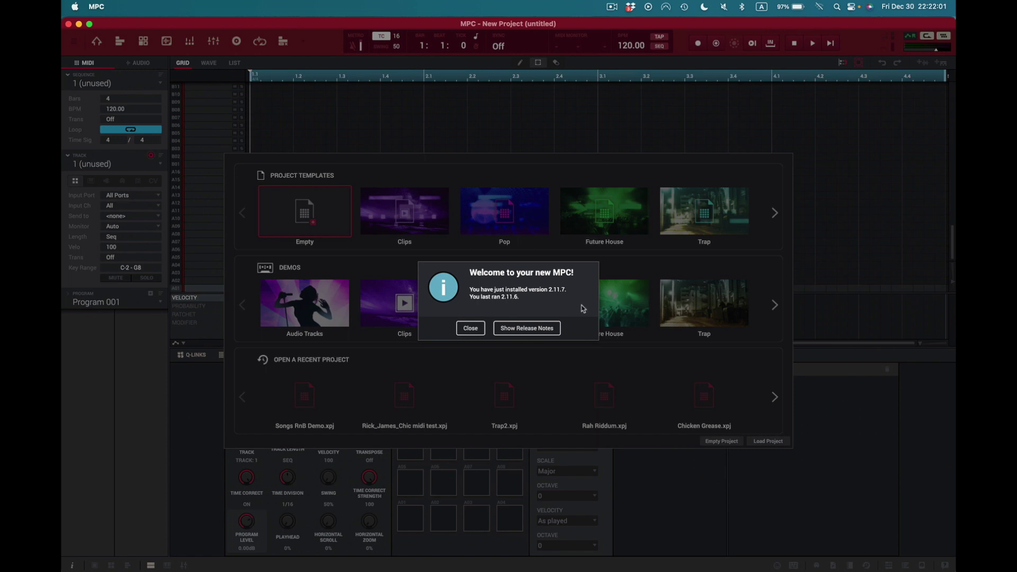
{"action": "left_click", "coordinate": [543, 329]}
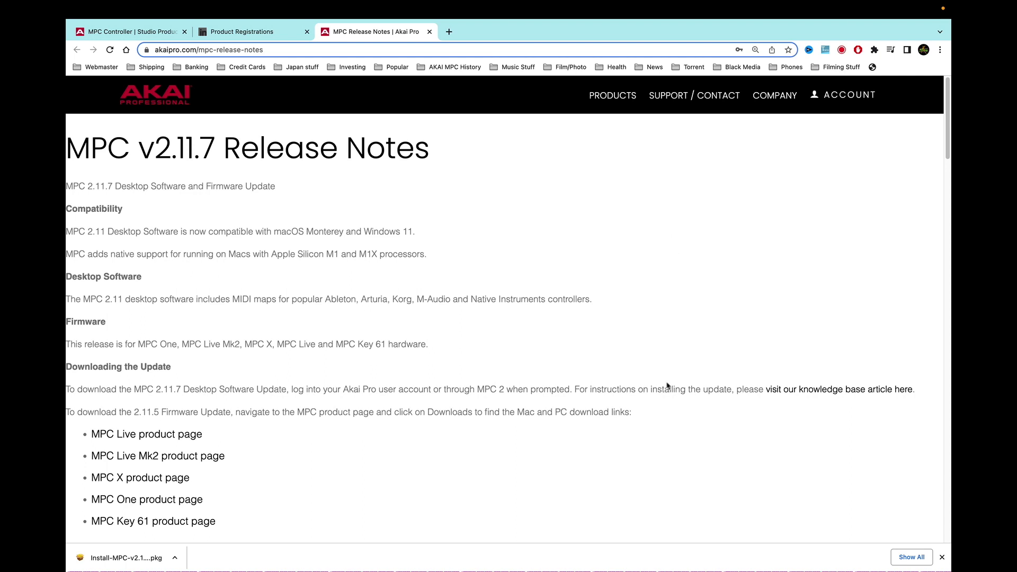
Step: Scroll down the loaded MPC v2.11.7 Release Notes page on akaipro.com
{"action": "scroll", "coordinate": [674, 466], "scroll_direction": "down", "scroll_amount": 1}
Step: Scroll down through the v2.11.7 New Features, such as plugin downloads and resizable GUIs, and the stability fixes
{"action": "scroll", "coordinate": [674, 467], "scroll_direction": "down", "scroll_amount": 2}
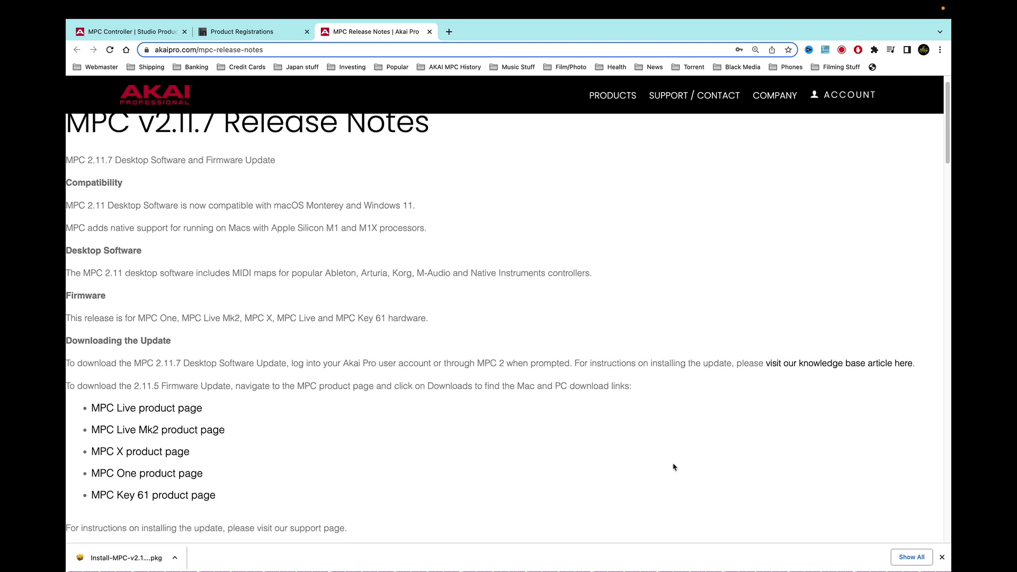
{"action": "scroll", "coordinate": [674, 466], "scroll_direction": "down", "scroll_amount": 3}
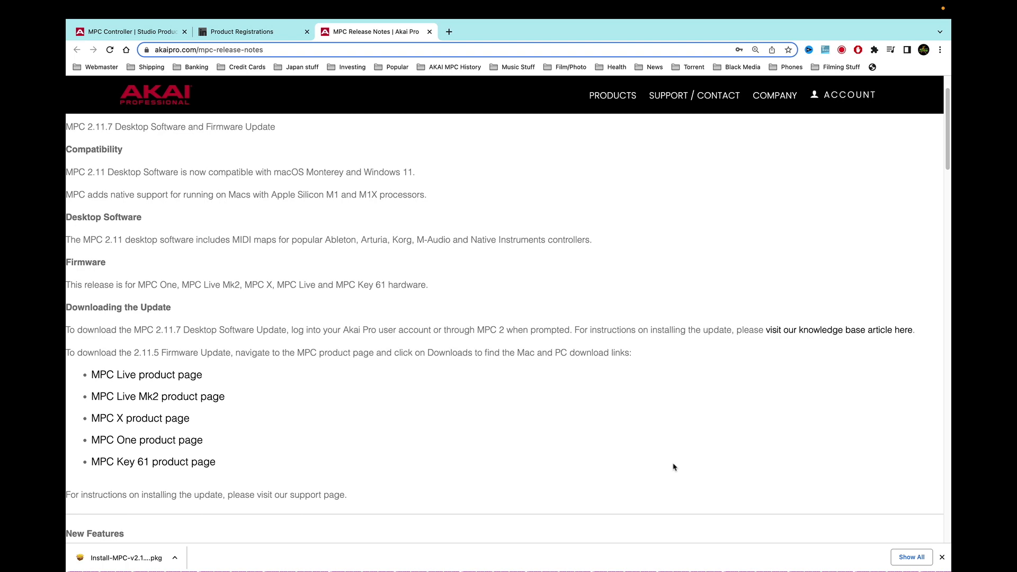
{"action": "scroll", "coordinate": [674, 466], "scroll_direction": "down", "scroll_amount": 10}
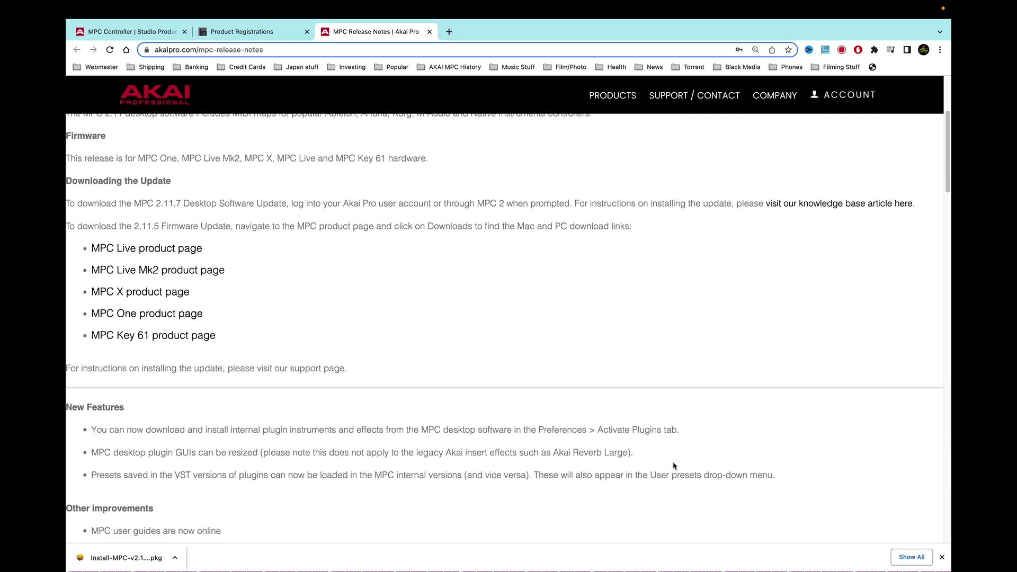
{"action": "scroll", "coordinate": [674, 466], "scroll_direction": "down", "scroll_amount": 3}
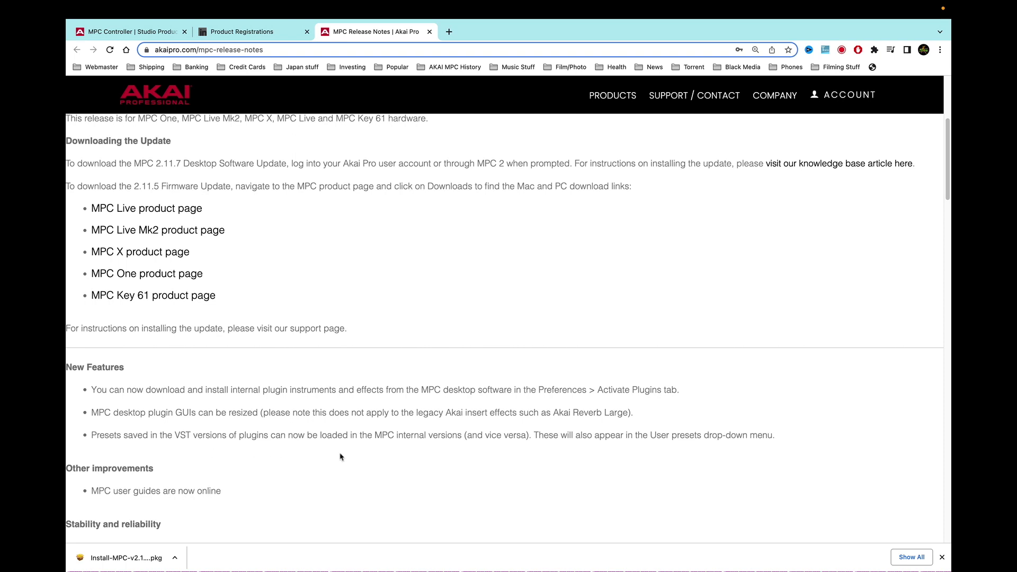
{"action": "scroll", "coordinate": [341, 457], "scroll_direction": "down", "scroll_amount": 3}
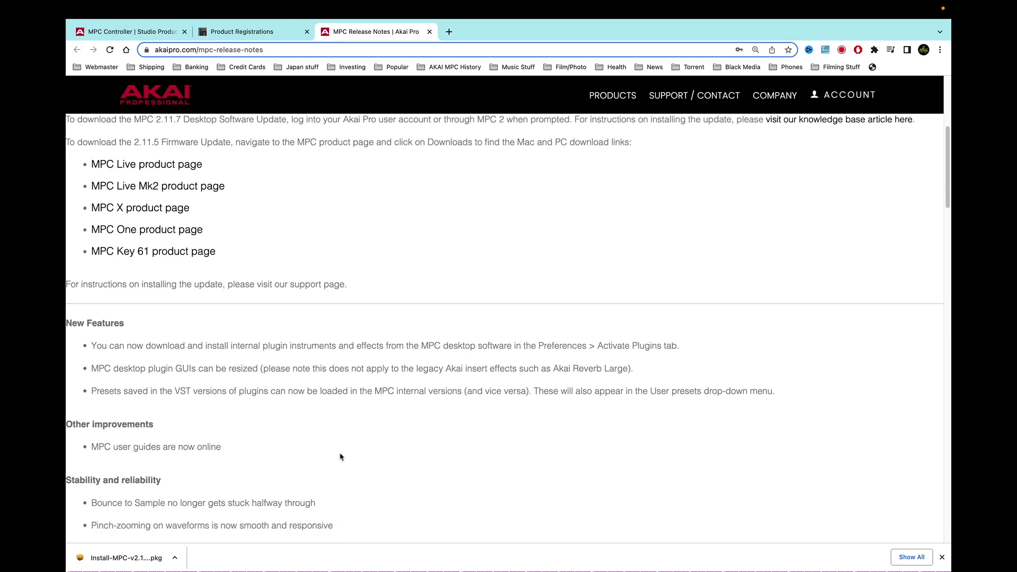
{"action": "scroll", "coordinate": [340, 457], "scroll_direction": "down", "scroll_amount": 5}
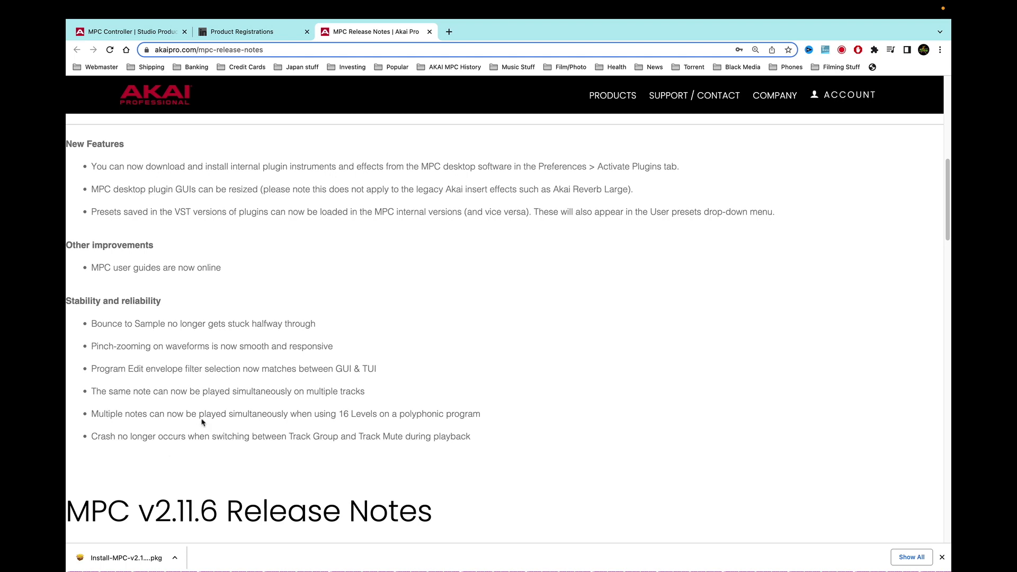
Step: Scroll up to the release notes title, then back down to Downloading the Update
{"action": "scroll", "coordinate": [202, 422], "scroll_direction": "up", "scroll_amount": 3}
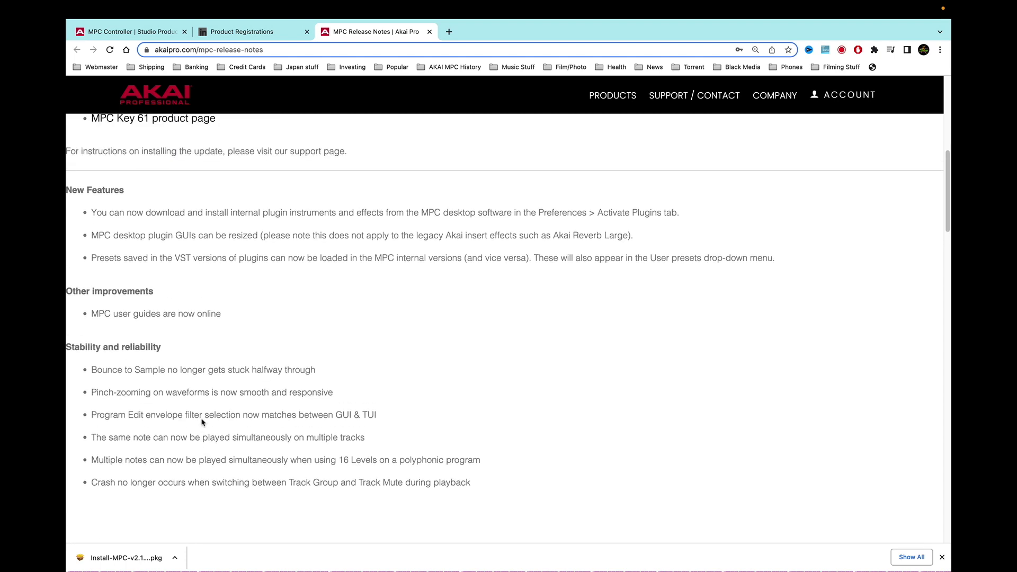
{"action": "scroll", "coordinate": [202, 422], "scroll_direction": "up", "scroll_amount": 3}
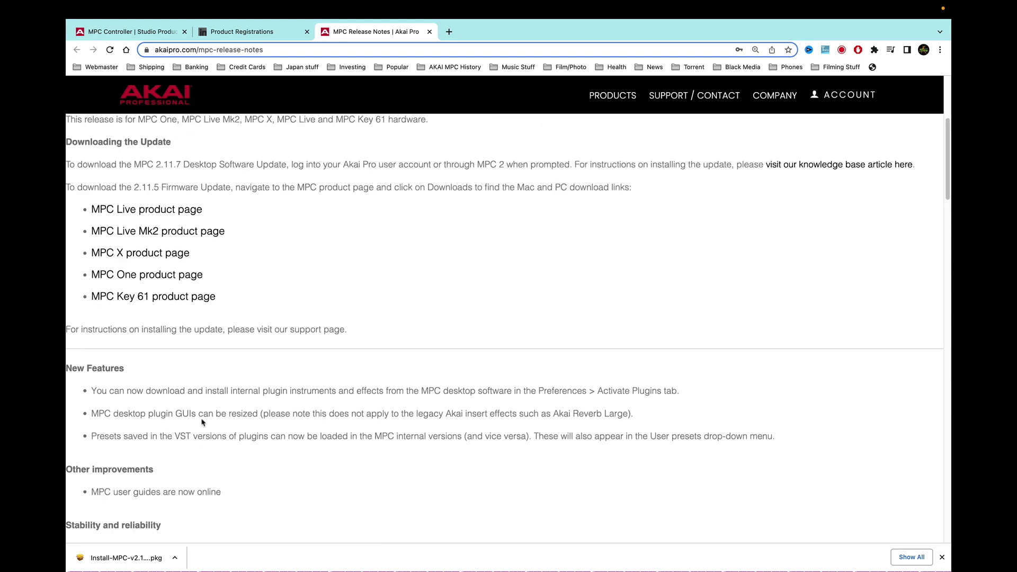
{"action": "scroll", "coordinate": [202, 422], "scroll_direction": "up", "scroll_amount": 1}
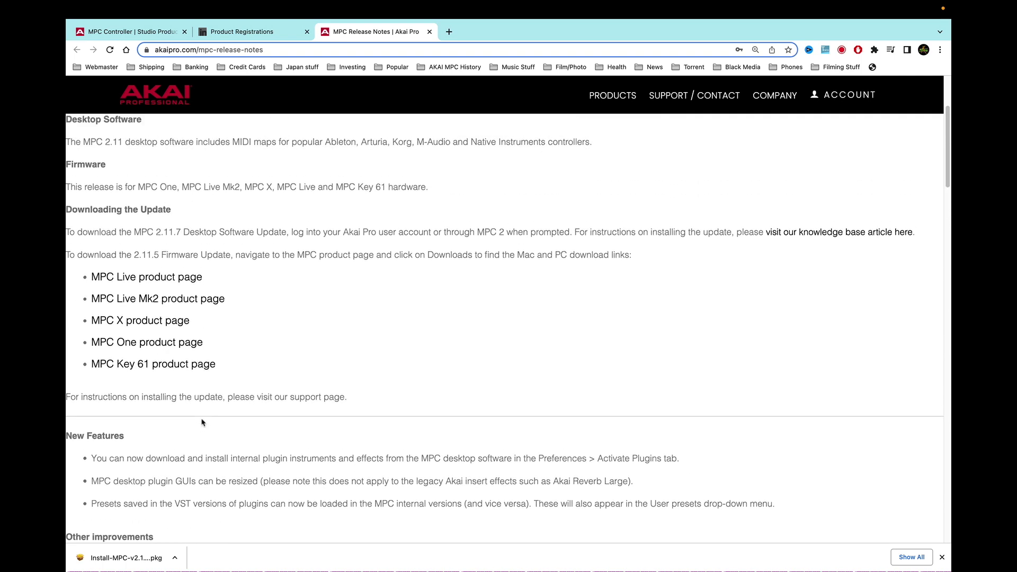
{"action": "scroll", "coordinate": [202, 422], "scroll_direction": "up", "scroll_amount": 2}
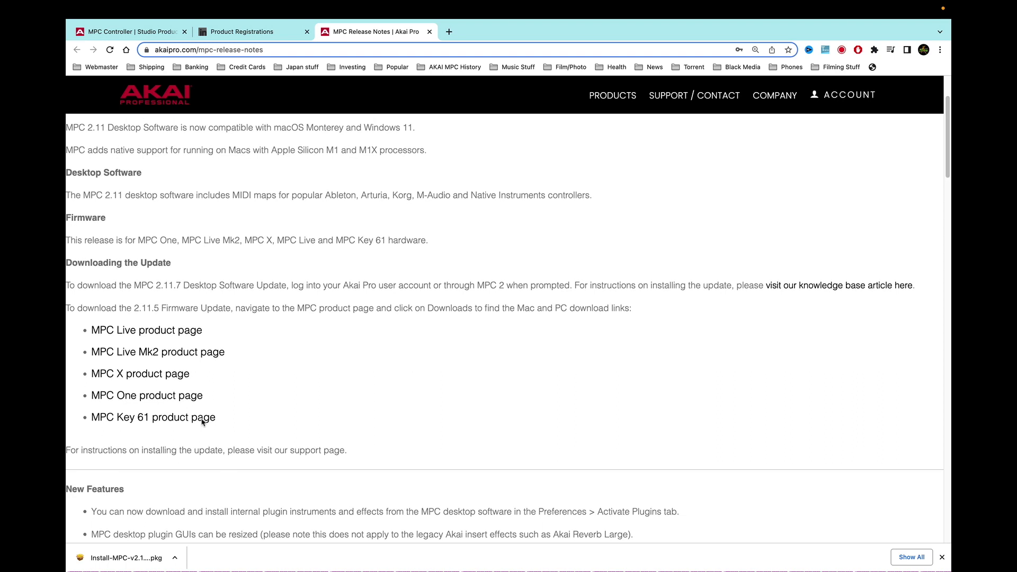
{"action": "scroll", "coordinate": [202, 422], "scroll_direction": "up", "scroll_amount": 3}
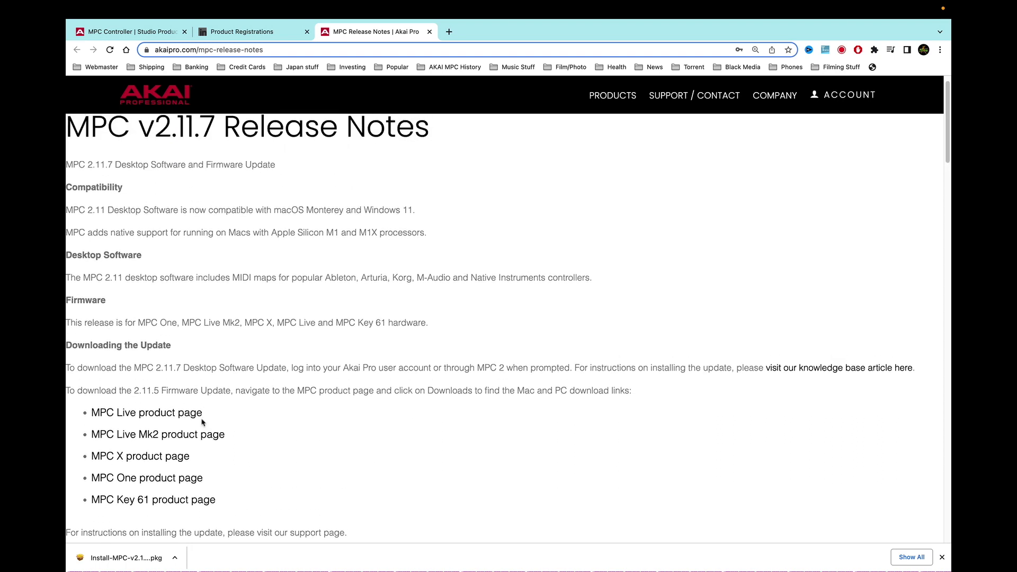
{"action": "scroll", "coordinate": [202, 423], "scroll_direction": "up", "scroll_amount": 1}
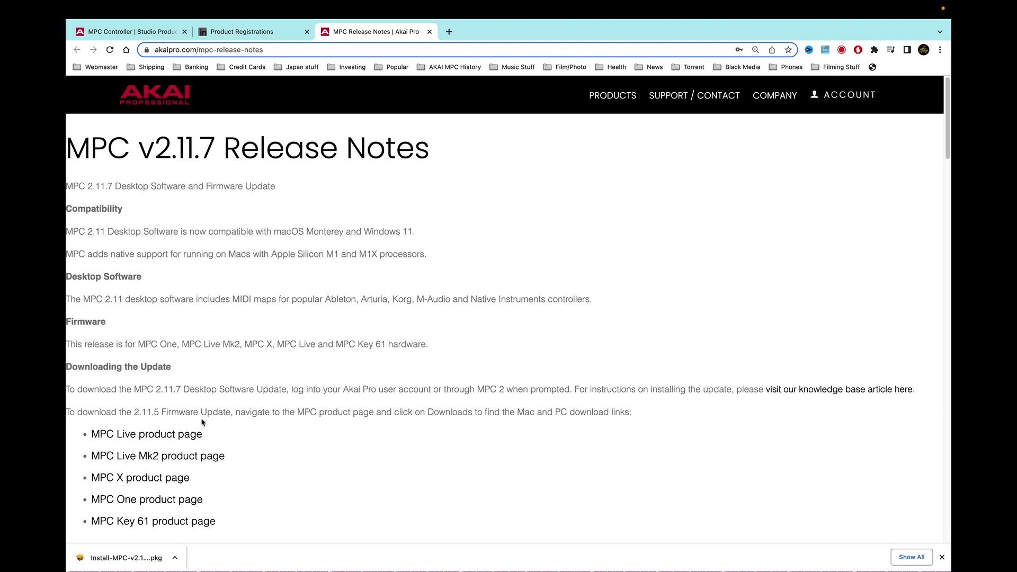
{"action": "scroll", "coordinate": [365, 484], "scroll_direction": "down", "scroll_amount": 5}
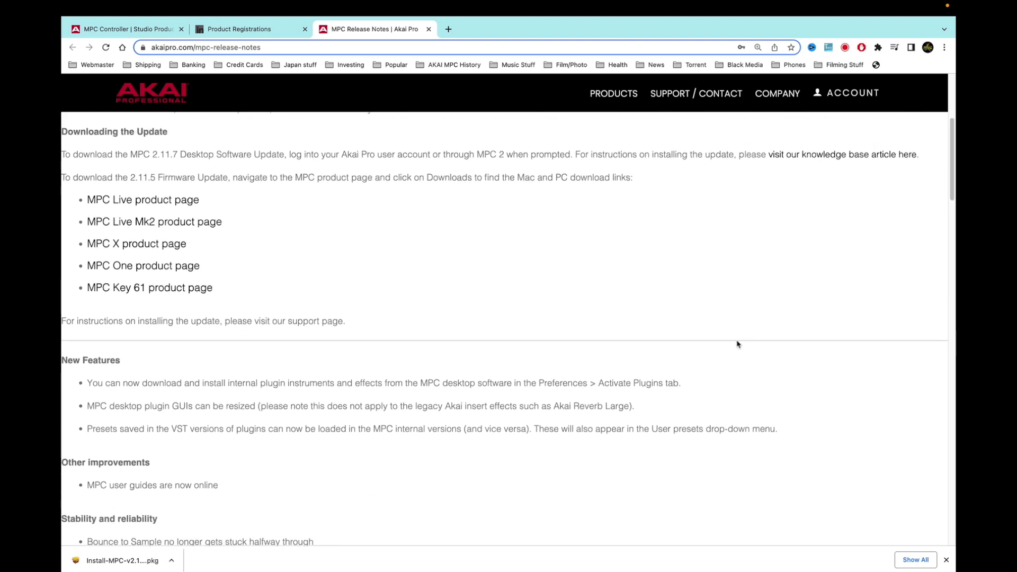
Step: Back in MPC, start an Empty Project and run Check For Updates, confirming it's the latest
{"action": "key", "text": "ctrl+Left"}
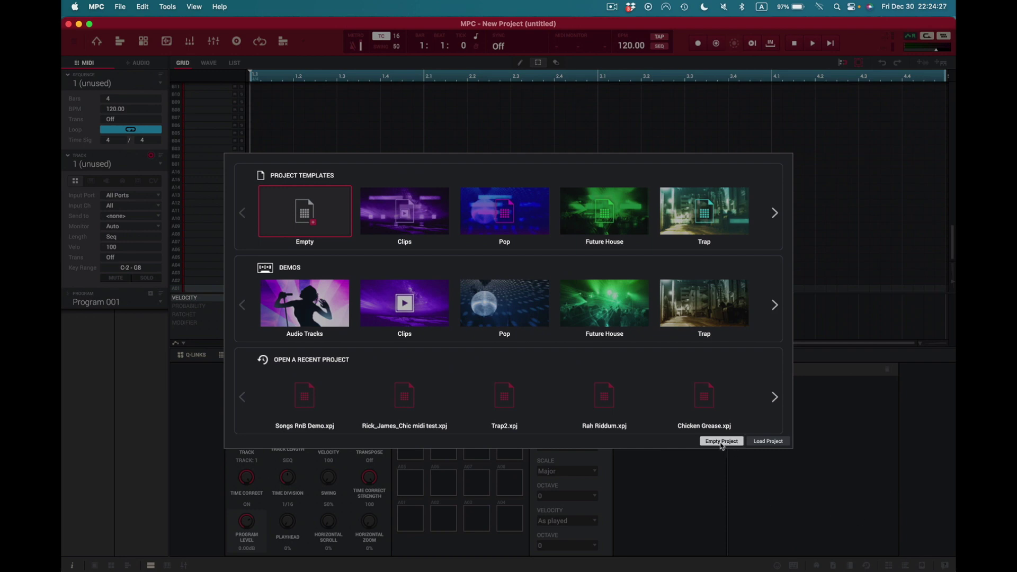
{"action": "left_click", "coordinate": [721, 442]}
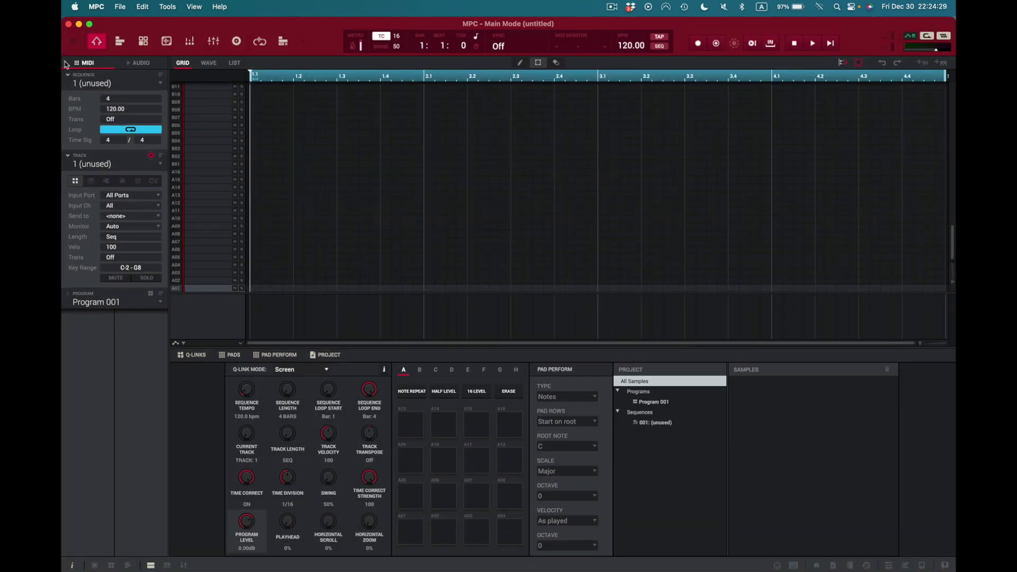
{"action": "left_click", "coordinate": [96, 7]}
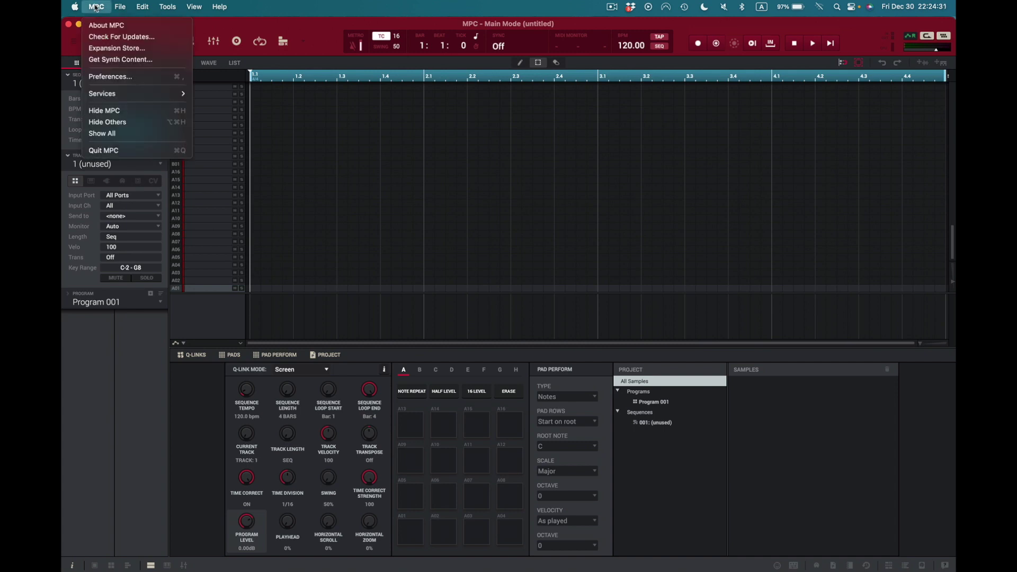
{"action": "left_click", "coordinate": [99, 37]}
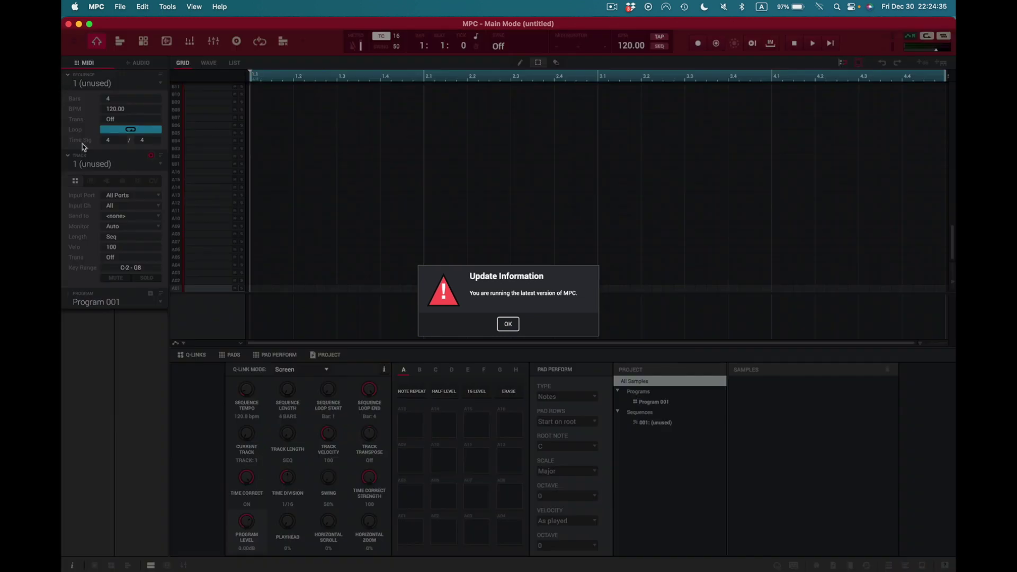
{"action": "left_click", "coordinate": [507, 324]}
Step: Open About MPC to verify version 2.11.7, then close it
{"action": "left_click", "coordinate": [96, 7]}
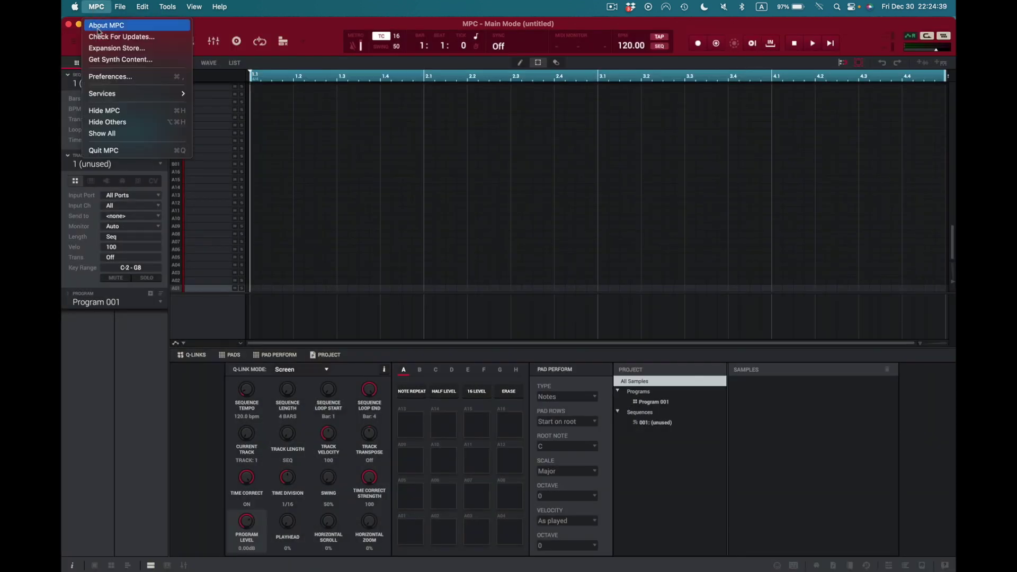
{"action": "left_click", "coordinate": [106, 25]}
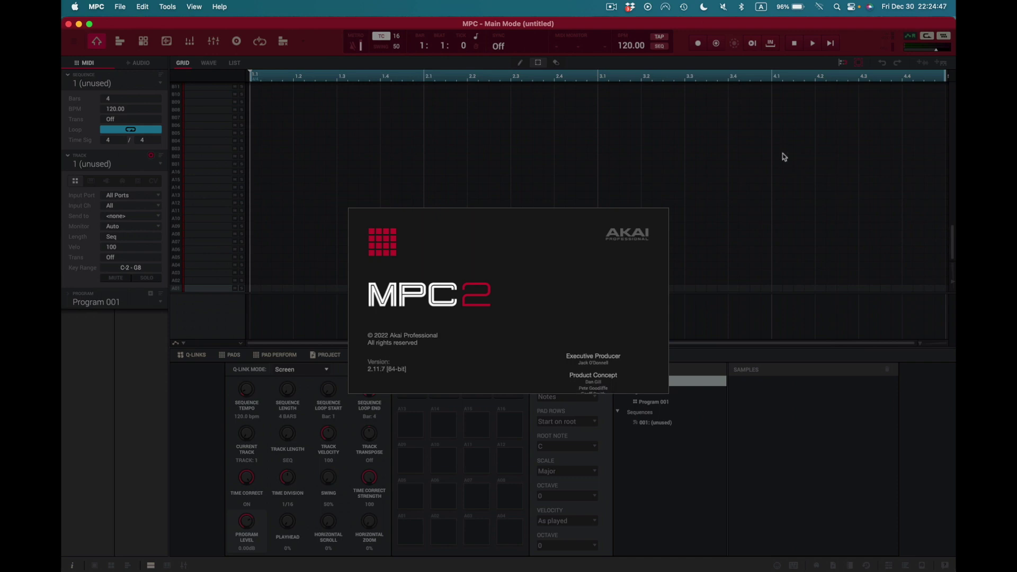
{"action": "left_click", "coordinate": [580, 326]}
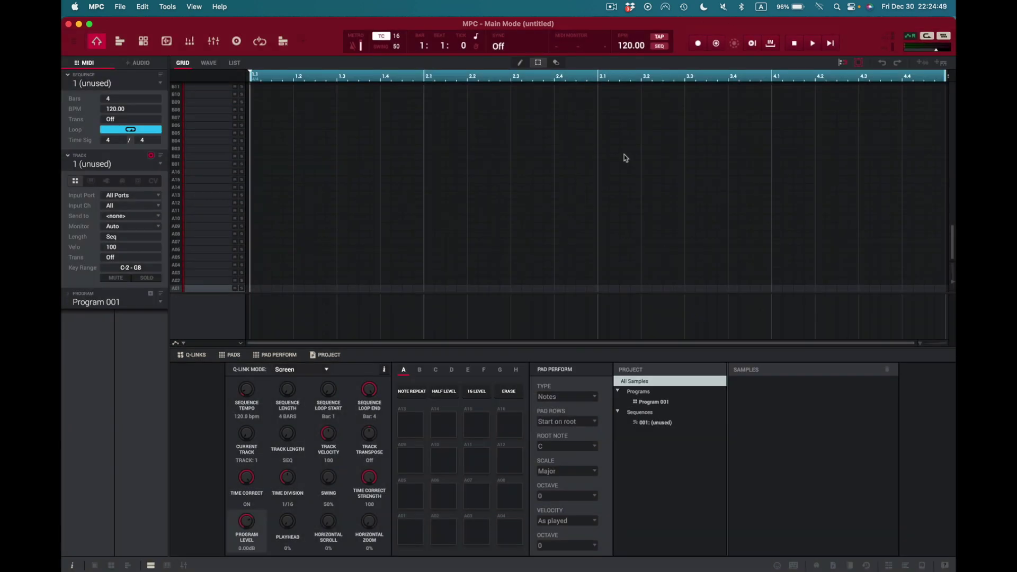